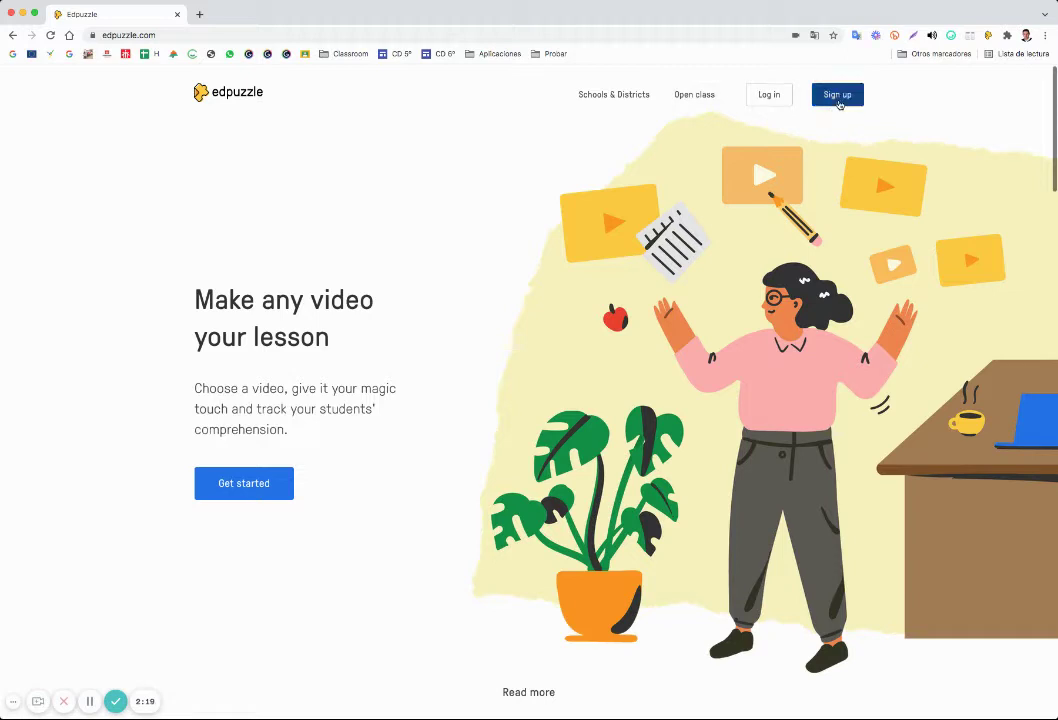
# - Sign up for Edpuzzle as a teacher using a Google account
pyautogui.click(838, 96)
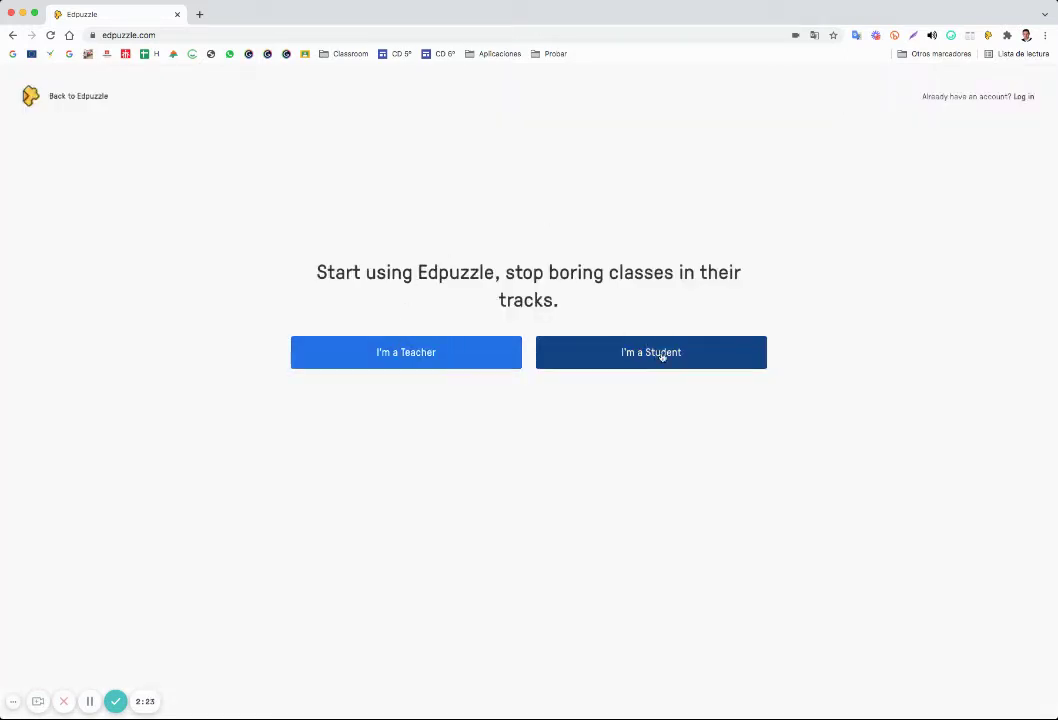
pyautogui.click(419, 352)
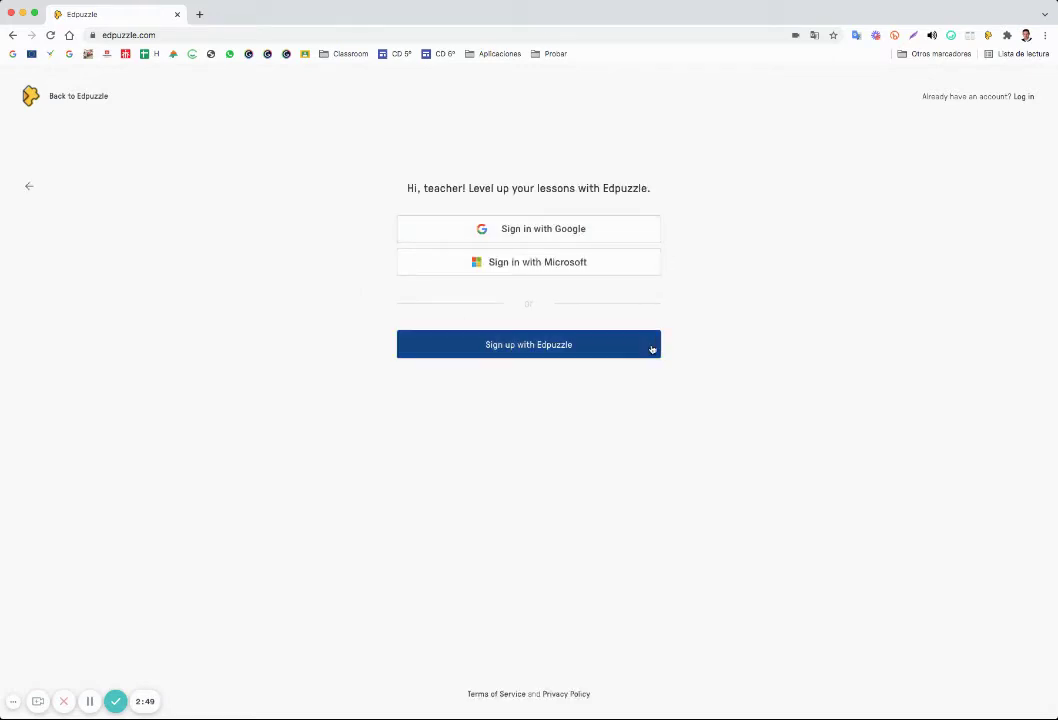
pyautogui.click(615, 236)
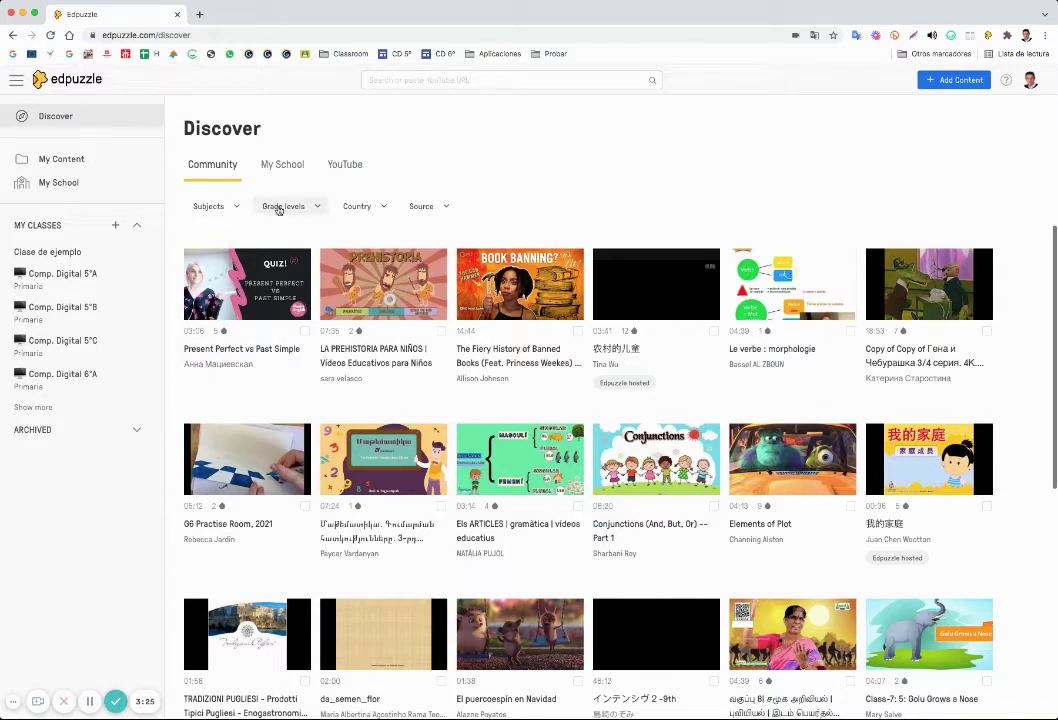
# - Look at the YouTube videos and the search field in Discover, and open the My Content library
pyautogui.click(337, 172)
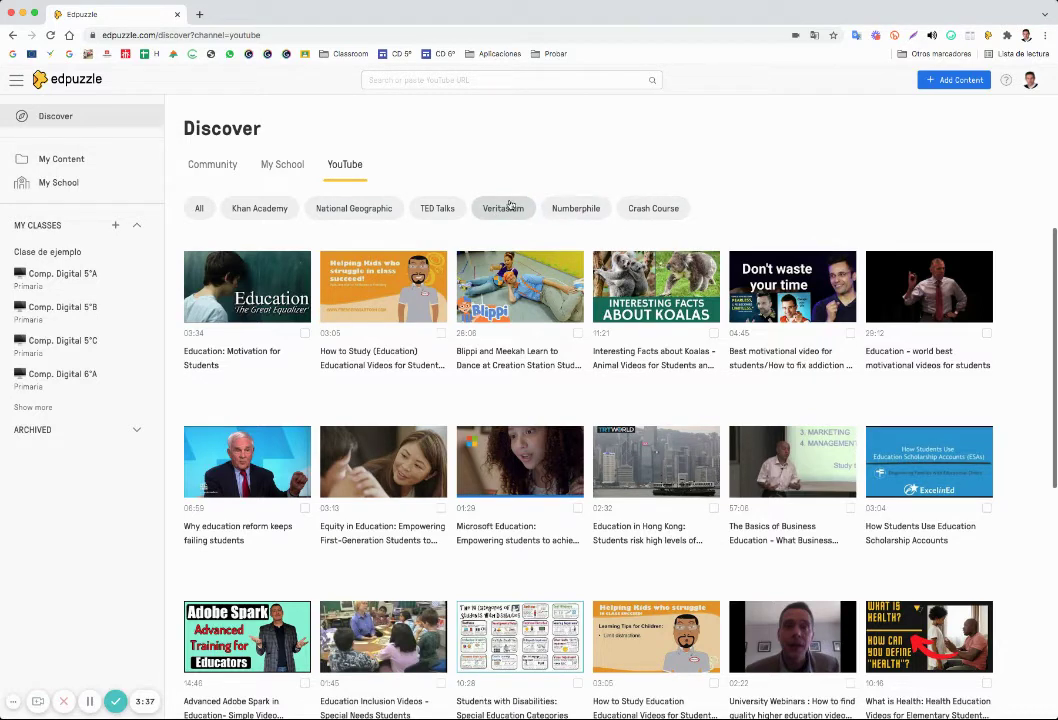
pyautogui.click(499, 82)
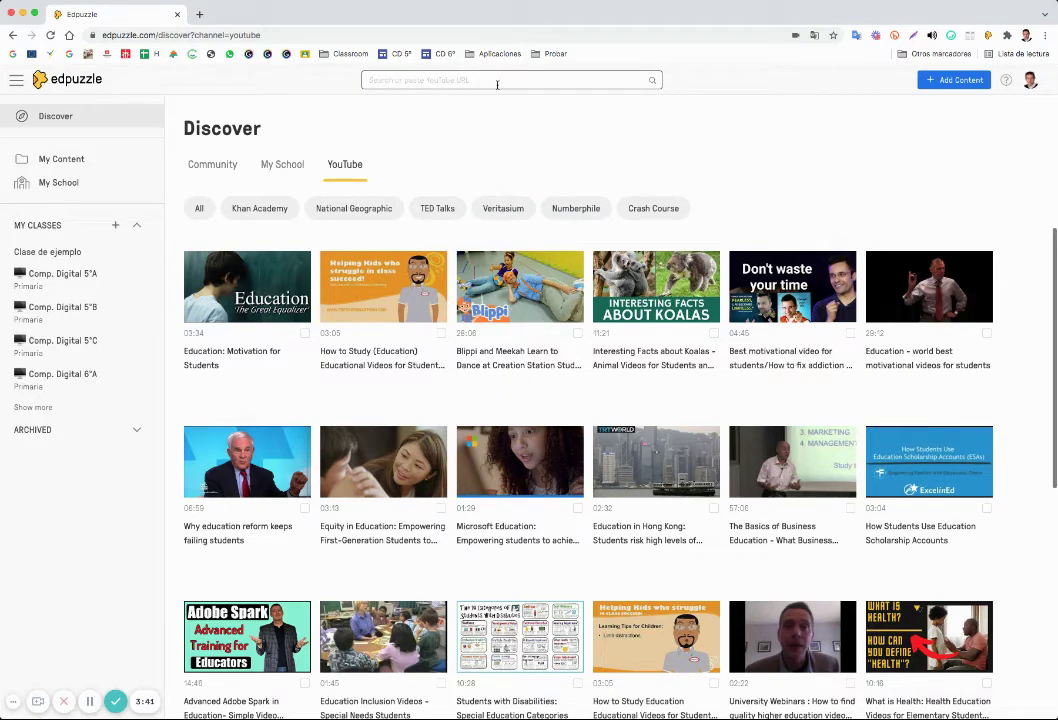
pyautogui.click(110, 159)
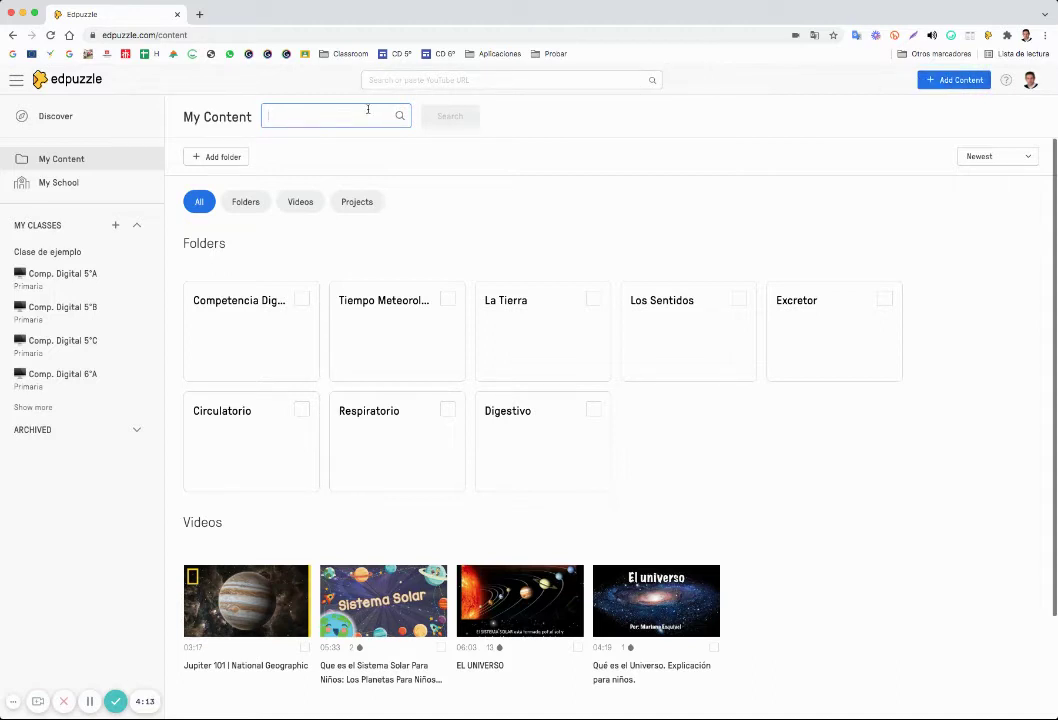
# - Examine the upload and webcam recording options for adding a video, and return to My Content
pyautogui.click(947, 79)
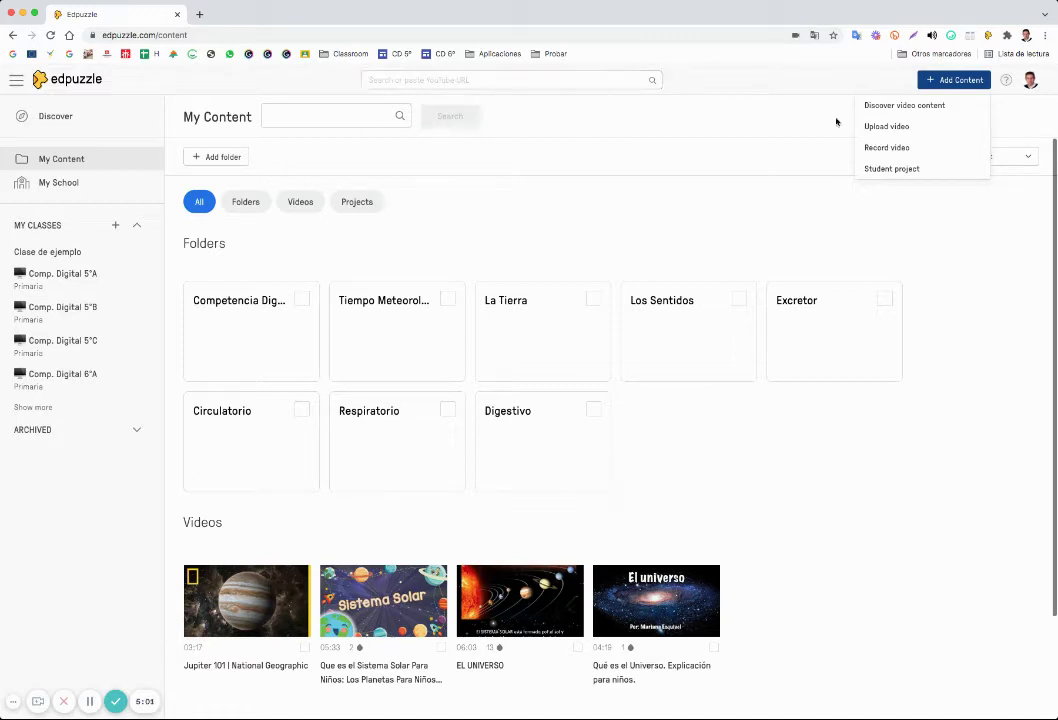
pyautogui.click(890, 127)
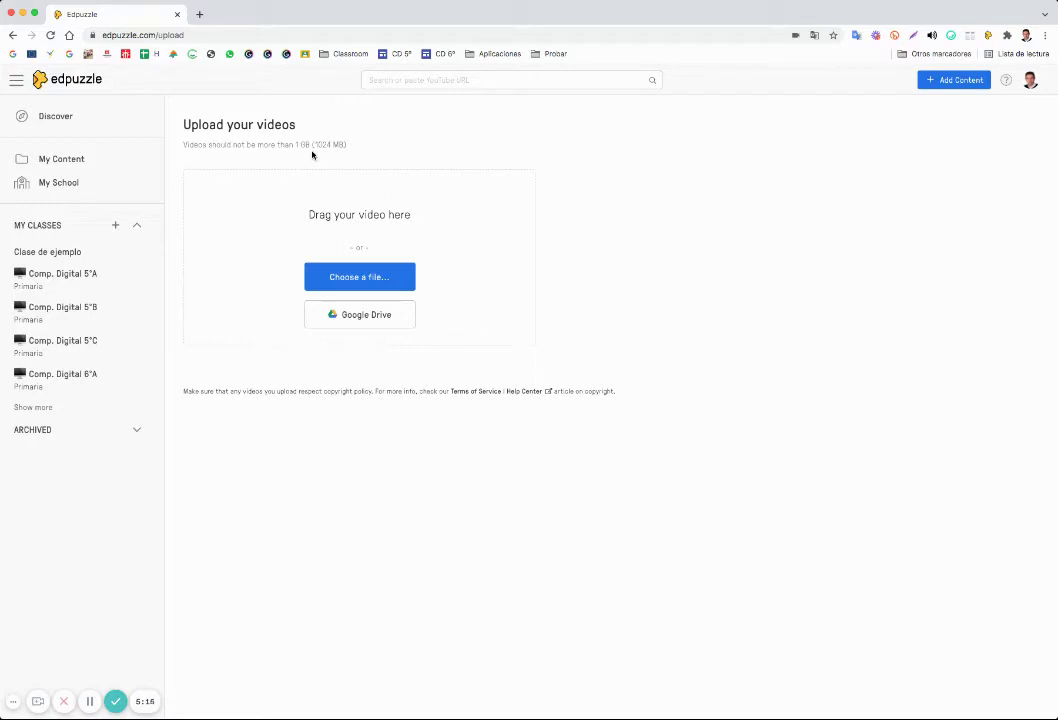
pyautogui.click(956, 79)
pyautogui.click(919, 147)
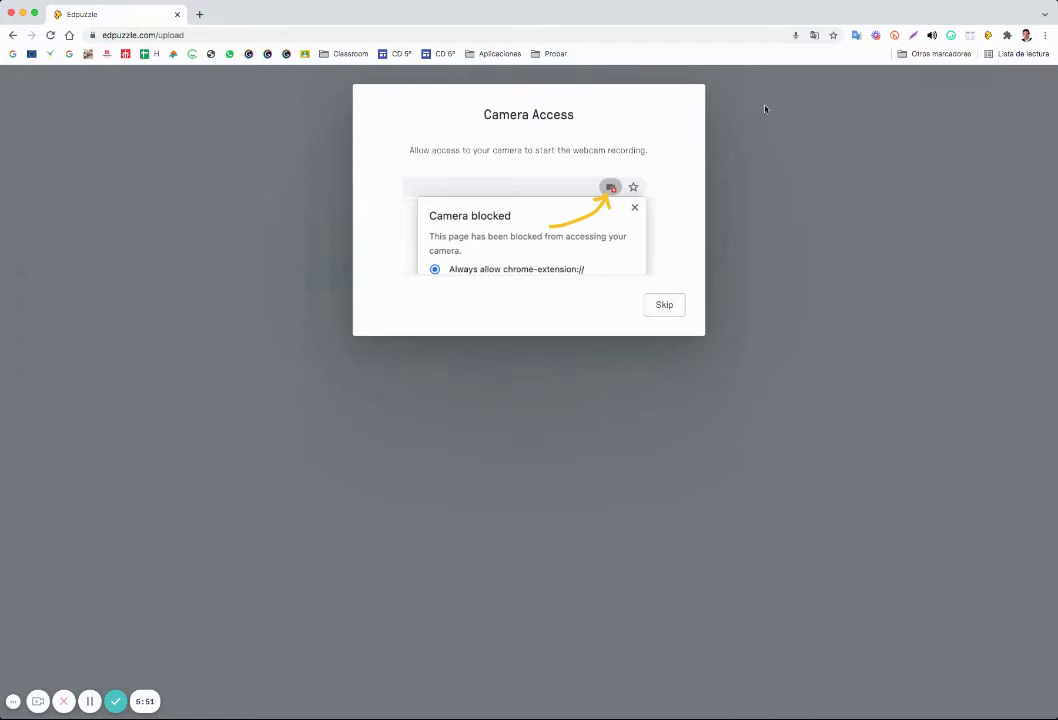
pyautogui.click(12, 35)
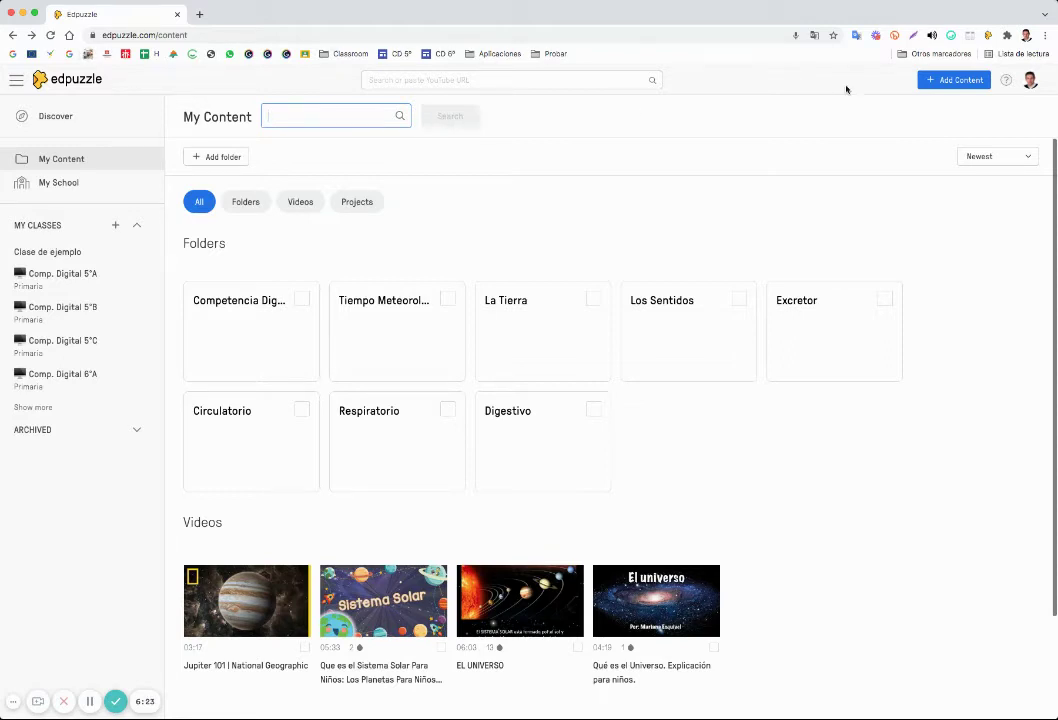
# - Go to the video discovery page and search for "El universo"
pyautogui.click(952, 80)
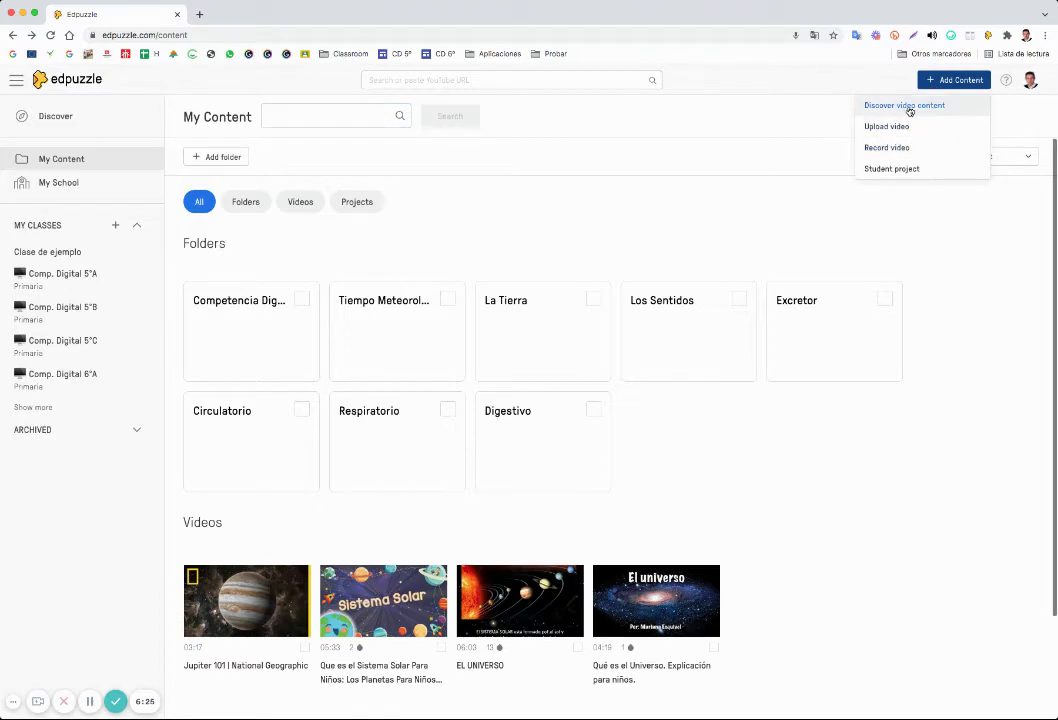
pyautogui.click(910, 108)
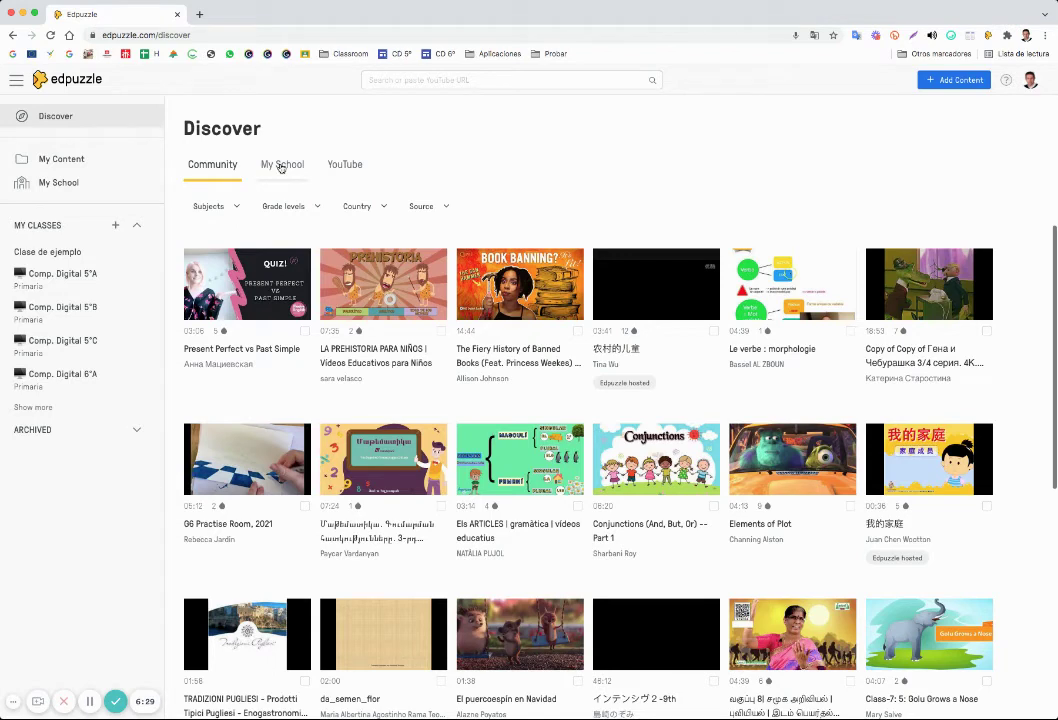
pyautogui.click(437, 80)
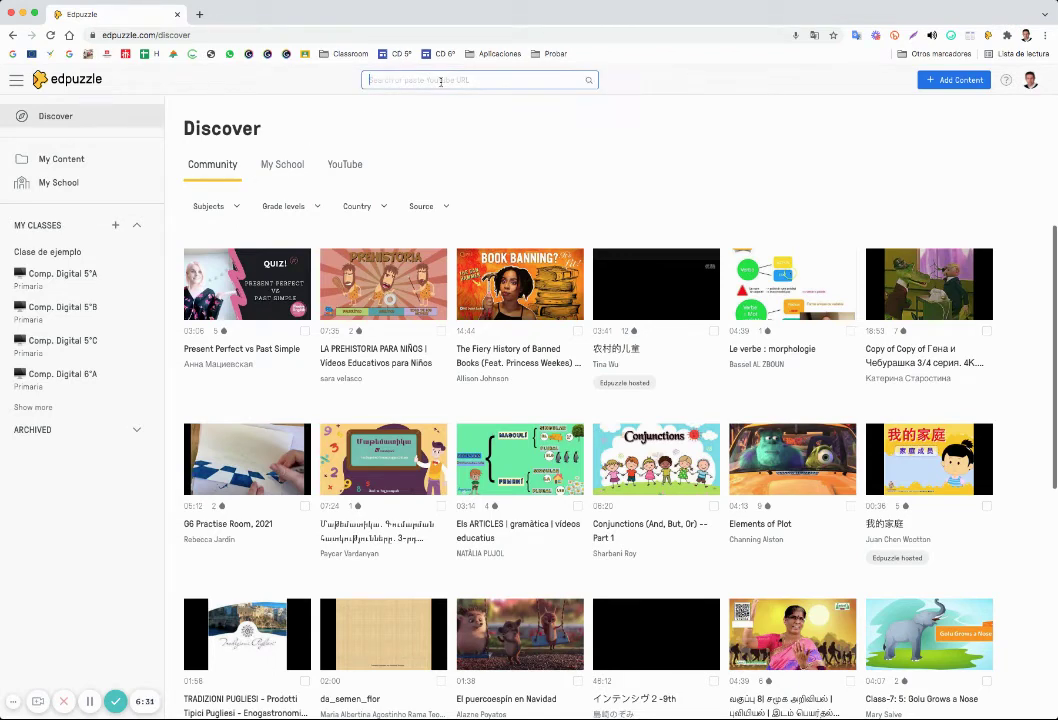
pyautogui.click(671, 111)
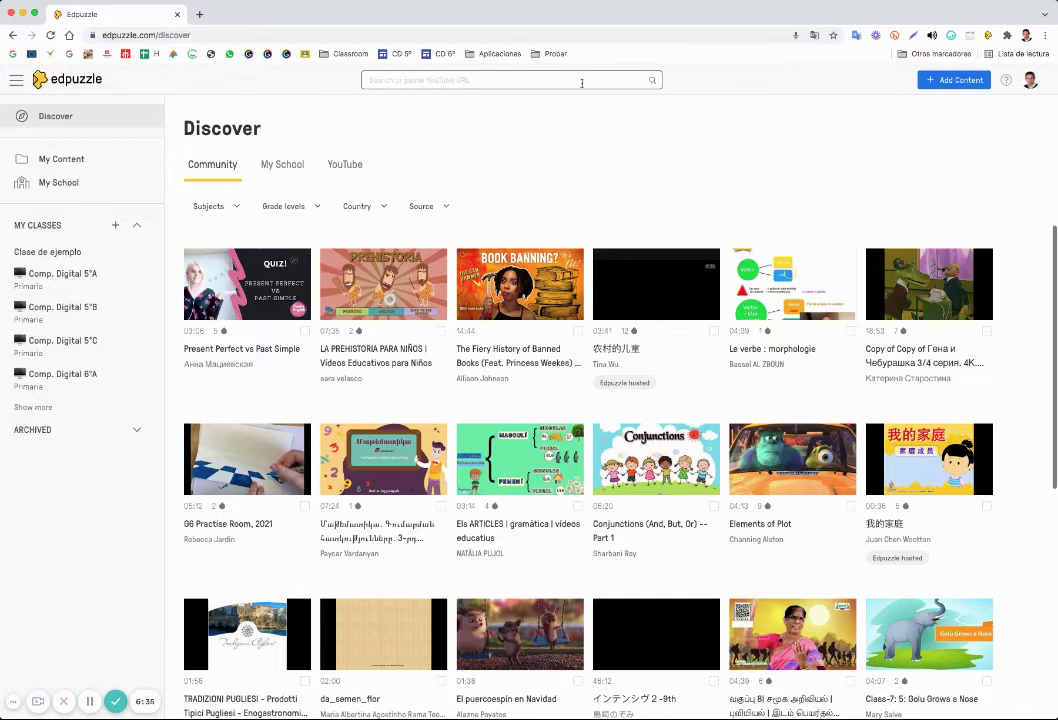
pyautogui.click(581, 83)
pyautogui.write('El')
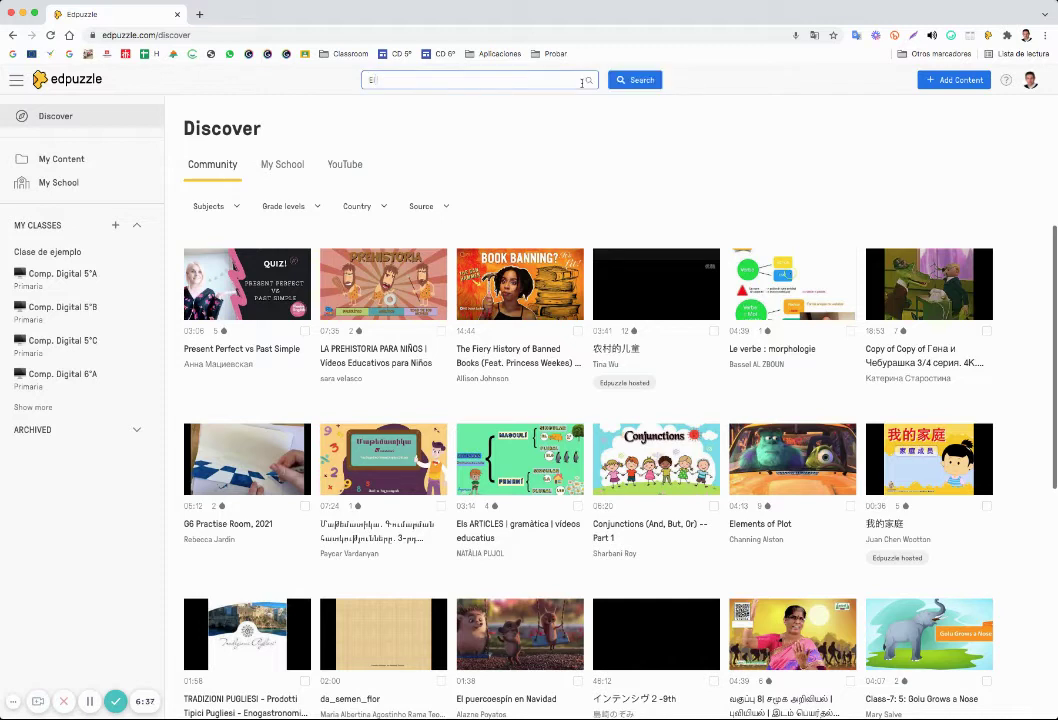
pyautogui.write(' universo')
pyautogui.click(649, 82)
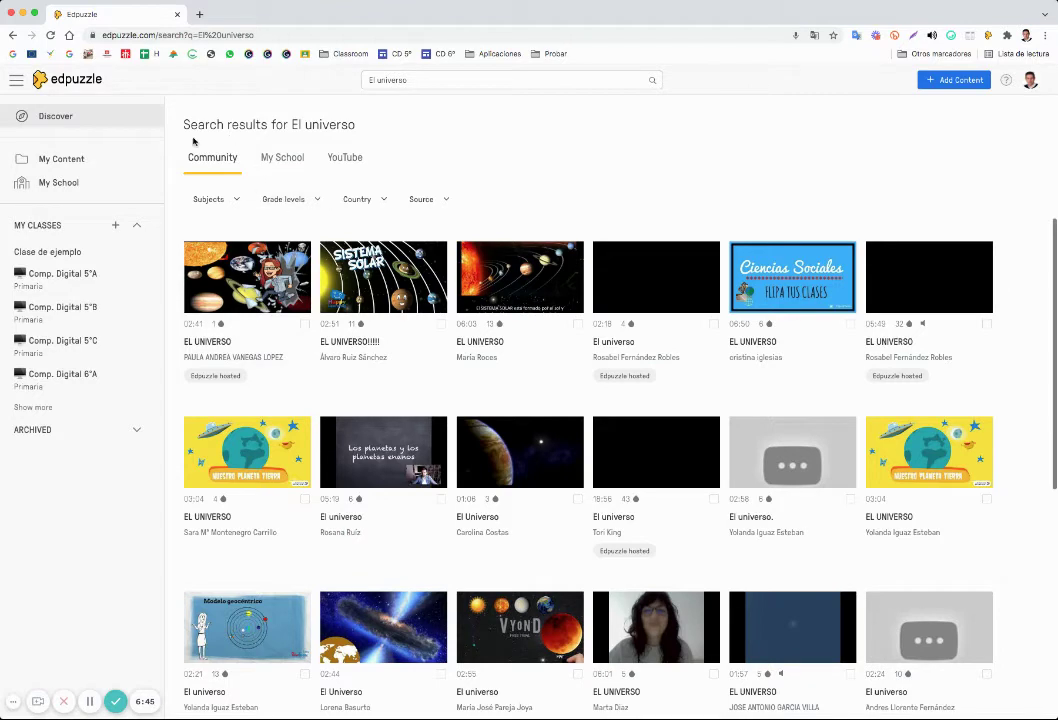
# - Preview the first community result, EL UNIVERSO (02:41), with its versions and similar videos, and return to the results
pyautogui.click(266, 291)
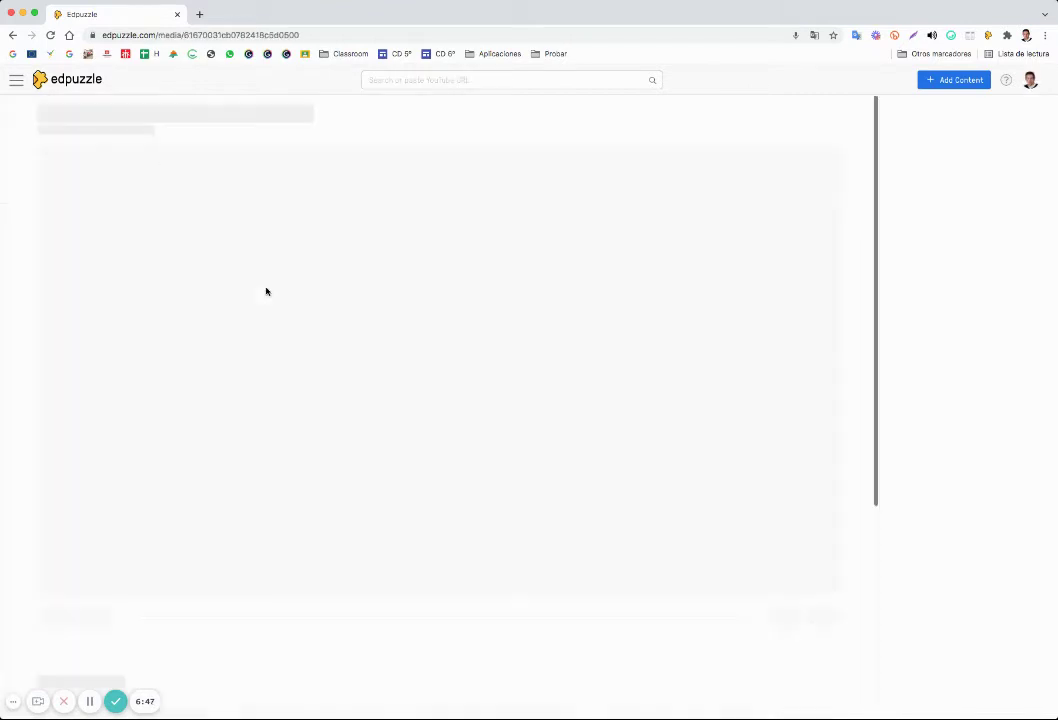
pyautogui.scroll(-4, 305, 295)
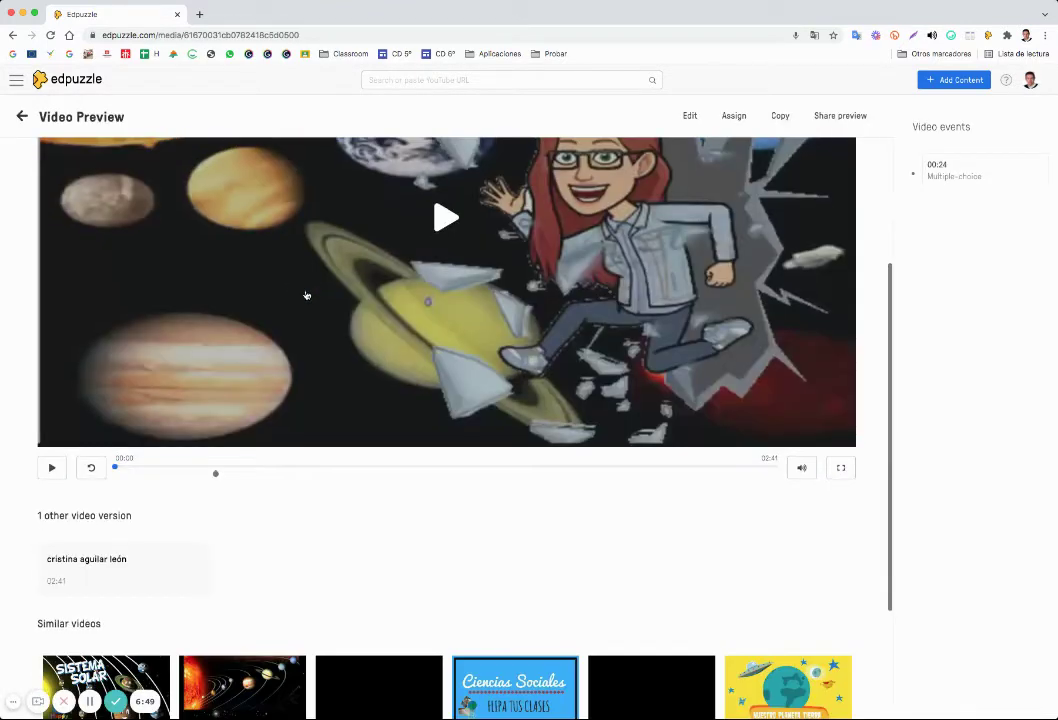
pyautogui.scroll(3, 306, 295)
pyautogui.scroll(-5, 306, 295)
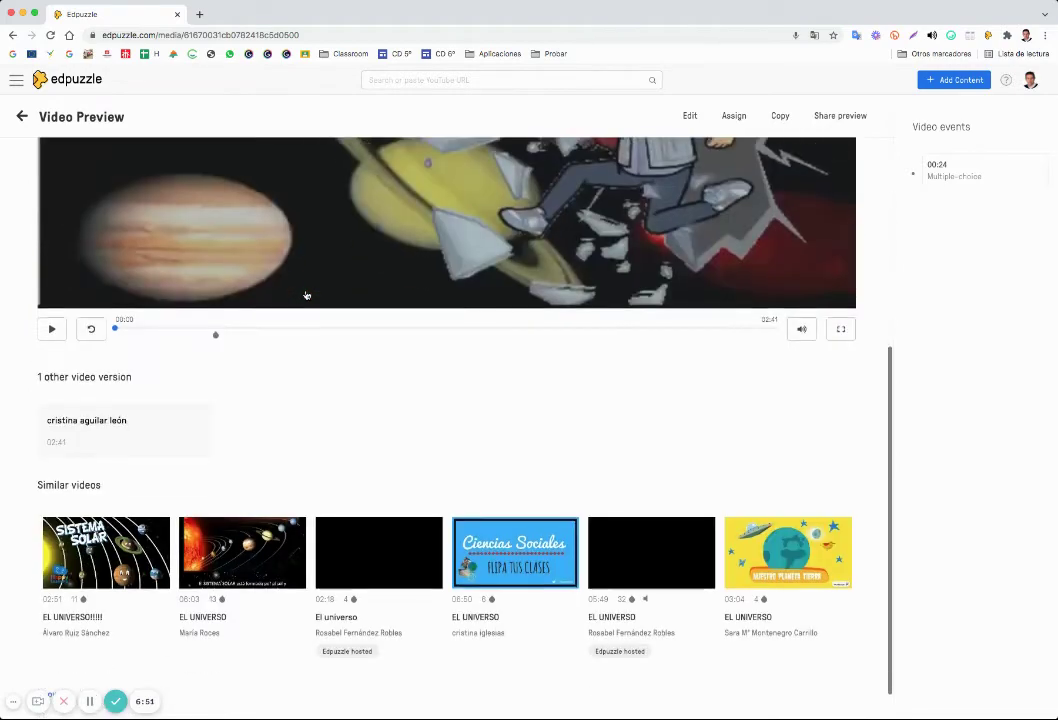
pyautogui.scroll(5, 306, 295)
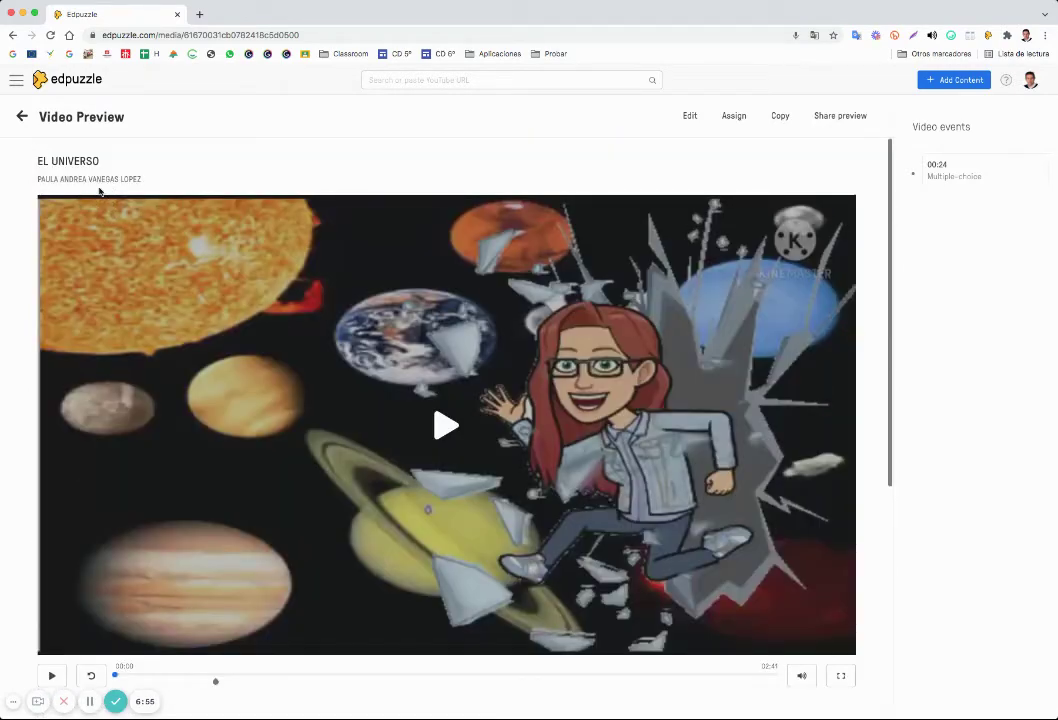
pyautogui.click(22, 116)
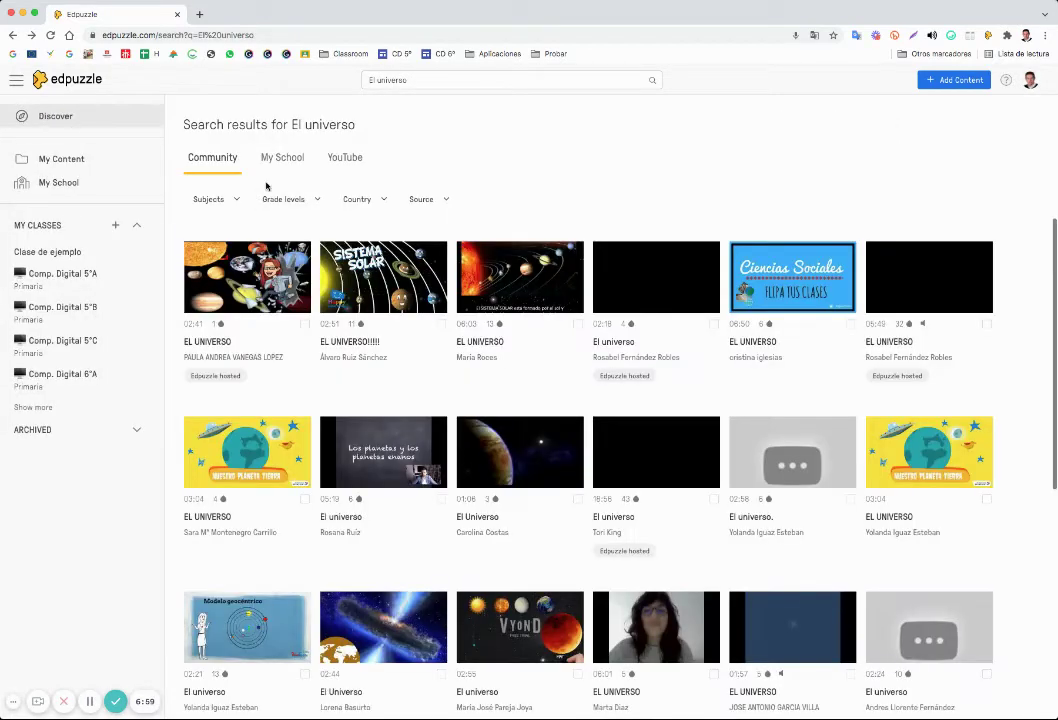
# - Preview the second community result, EL UNIVERSO!!!!! (02:51), with its questions and other versions, and return to the results
pyautogui.click(348, 296)
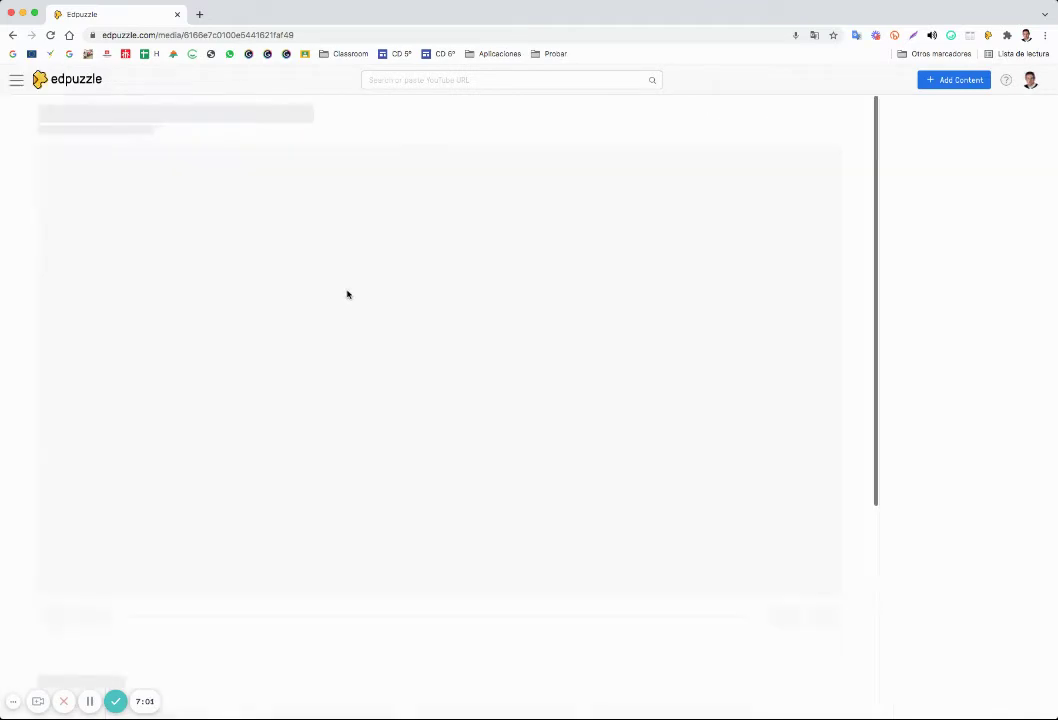
pyautogui.scroll(-5, 364, 309)
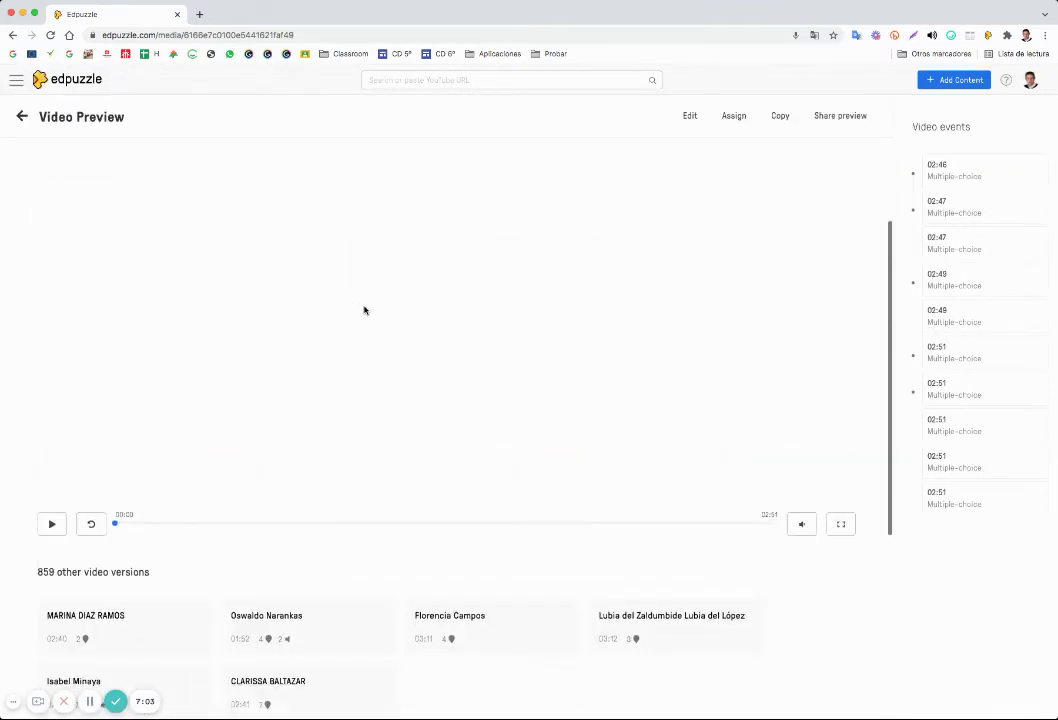
pyautogui.scroll(3, 450, 290)
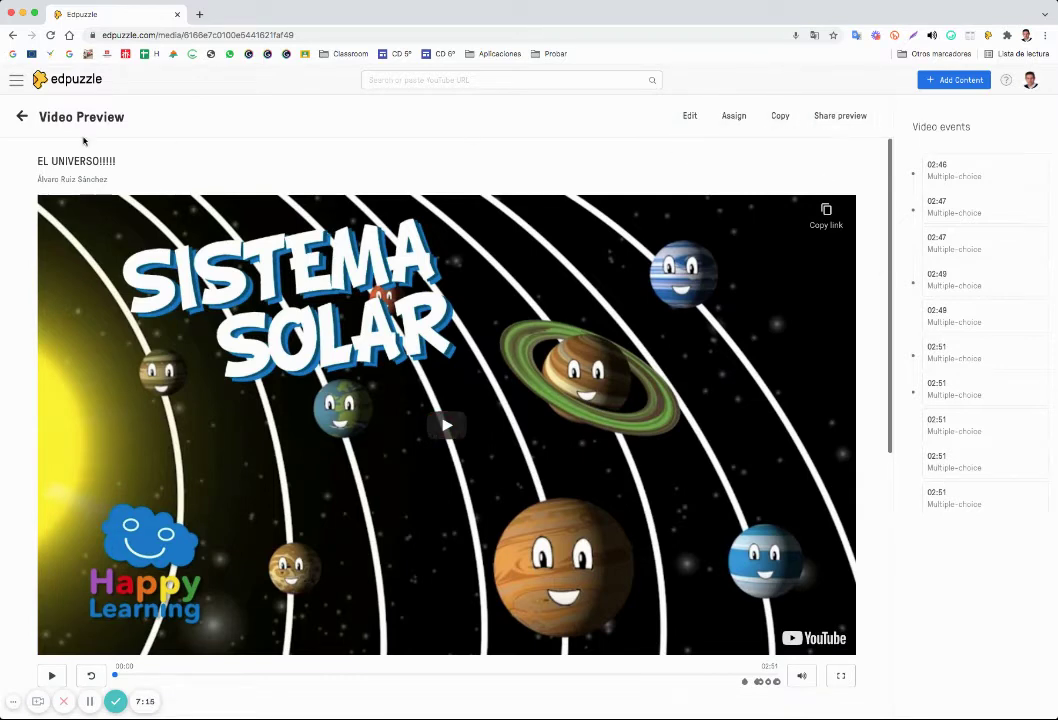
pyautogui.click(22, 117)
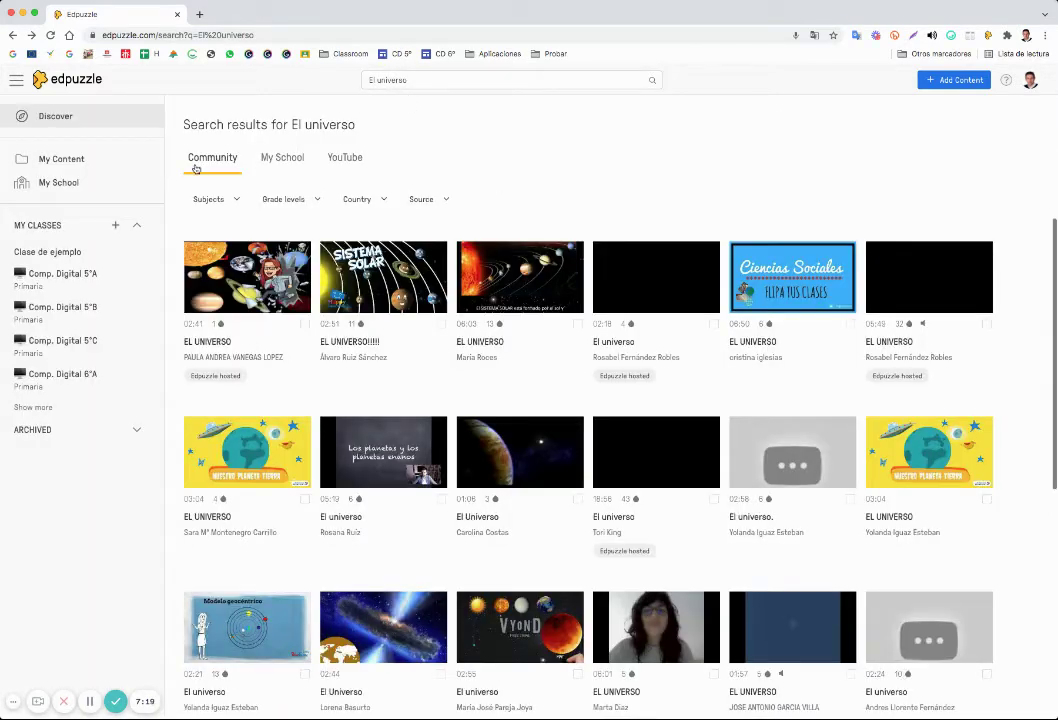
# - Show all YouTube results and open "Viaje espacial por el universo.Ep.1-Sistema Solar y sus planetas interiores" for editing
pyautogui.click(340, 158)
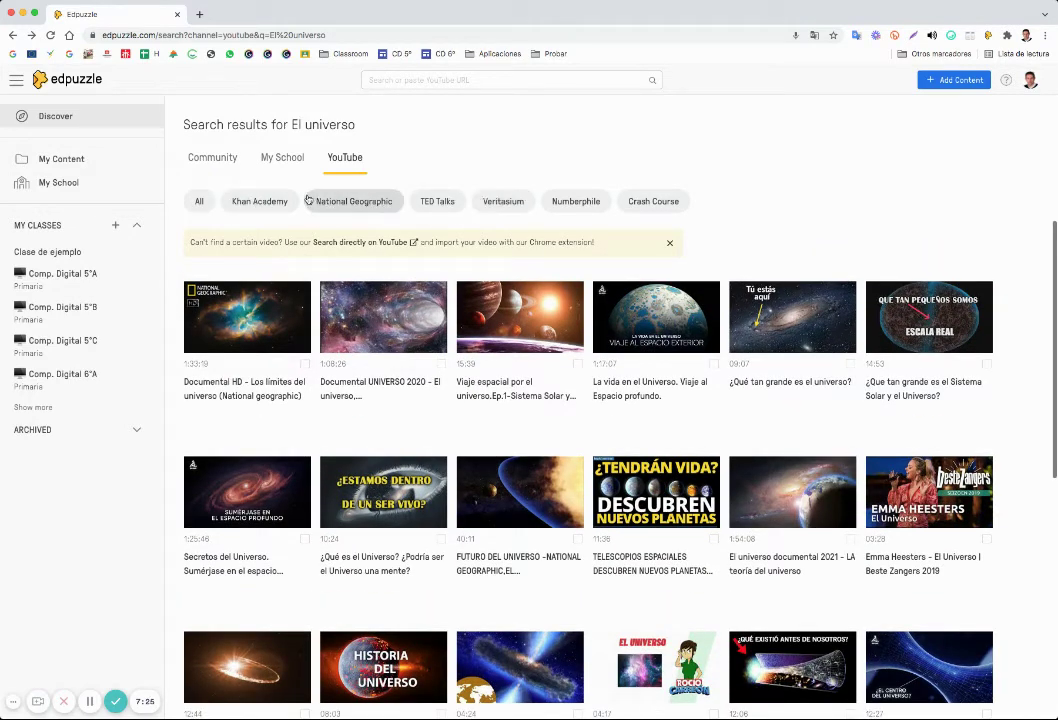
pyautogui.click(202, 203)
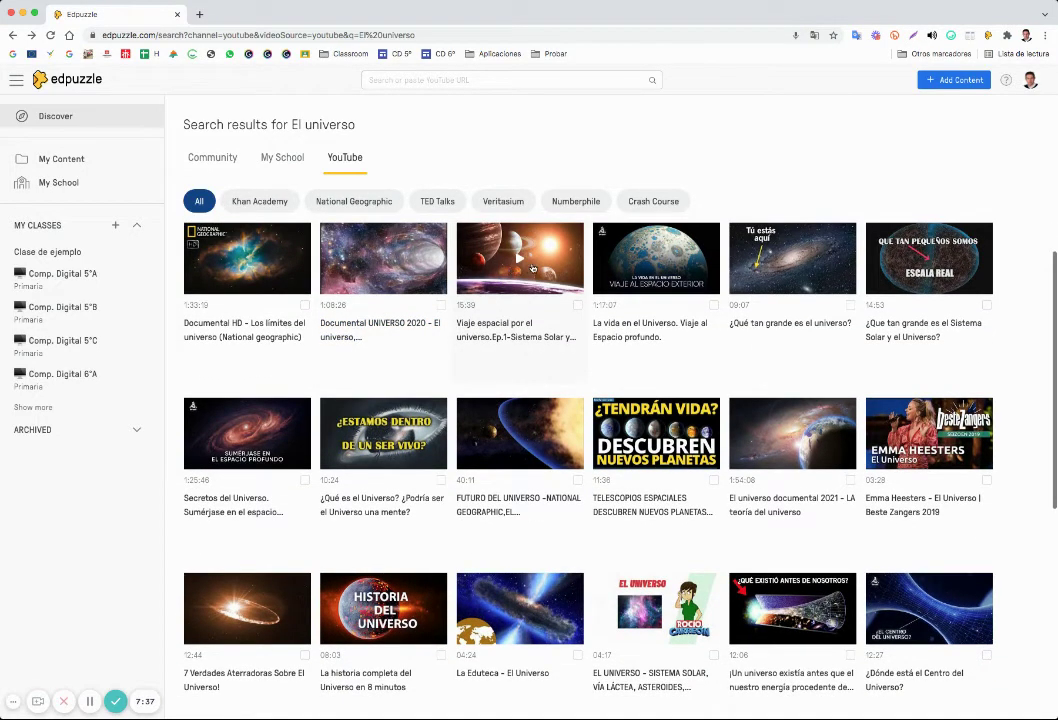
pyautogui.click(531, 267)
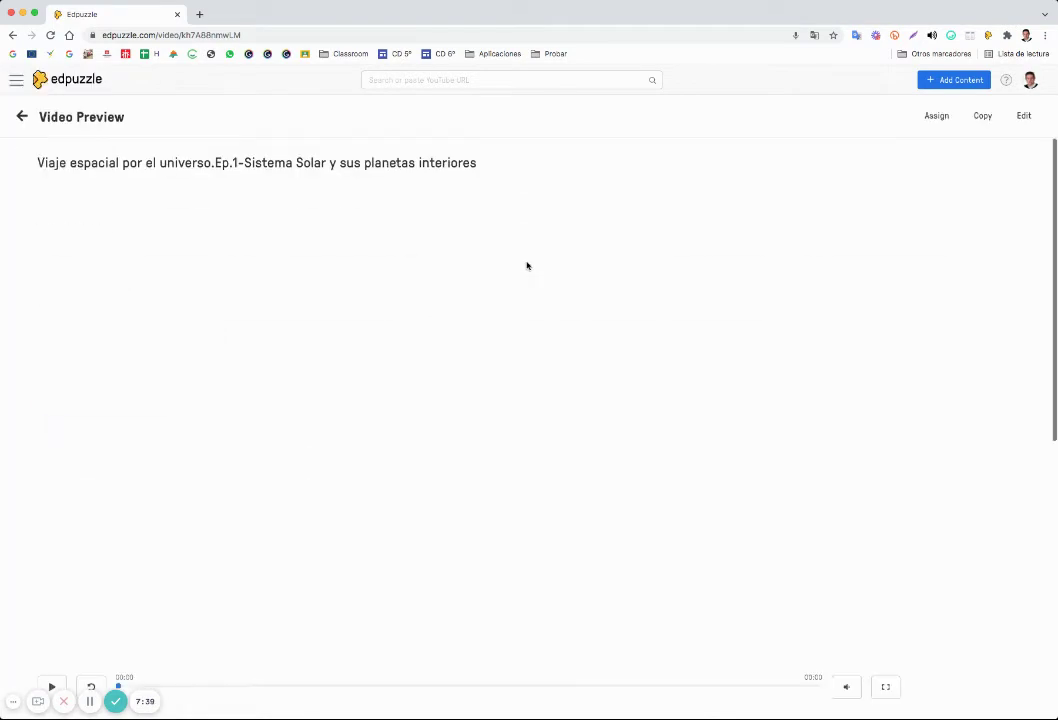
pyautogui.scroll(-1, 522, 265)
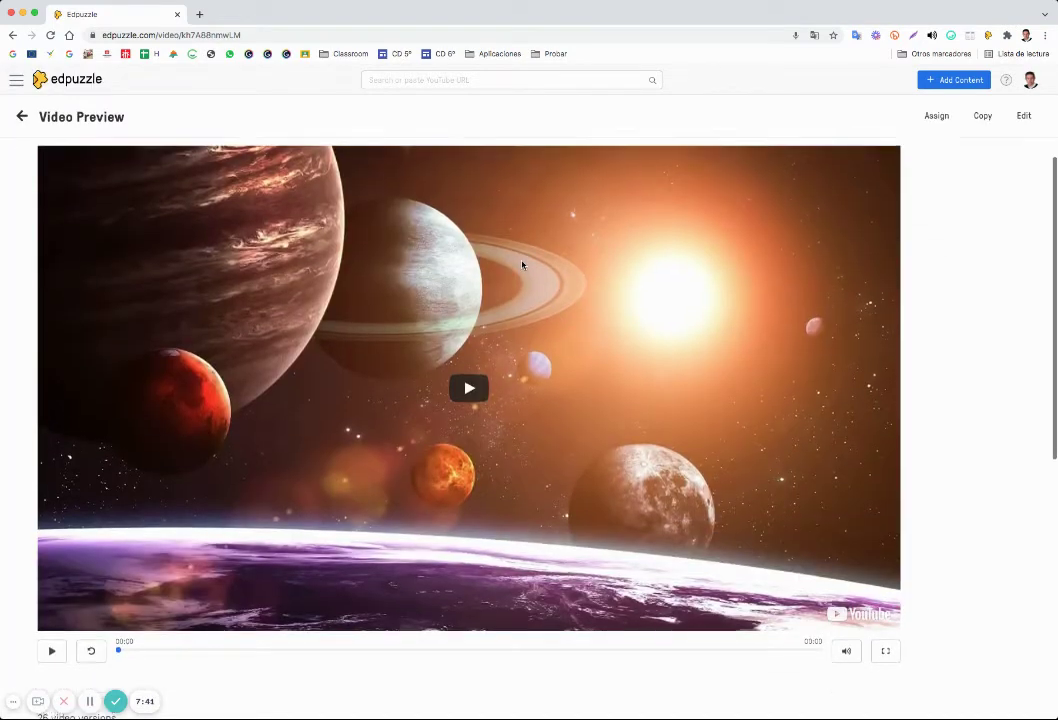
pyautogui.scroll(1, 522, 265)
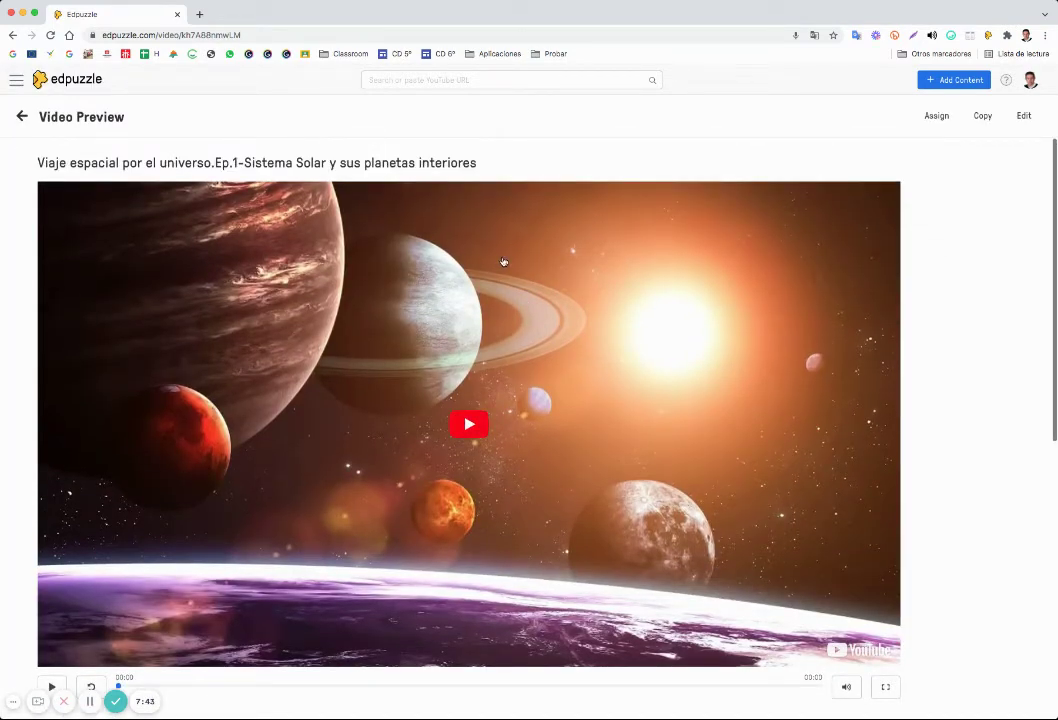
pyautogui.click(1022, 117)
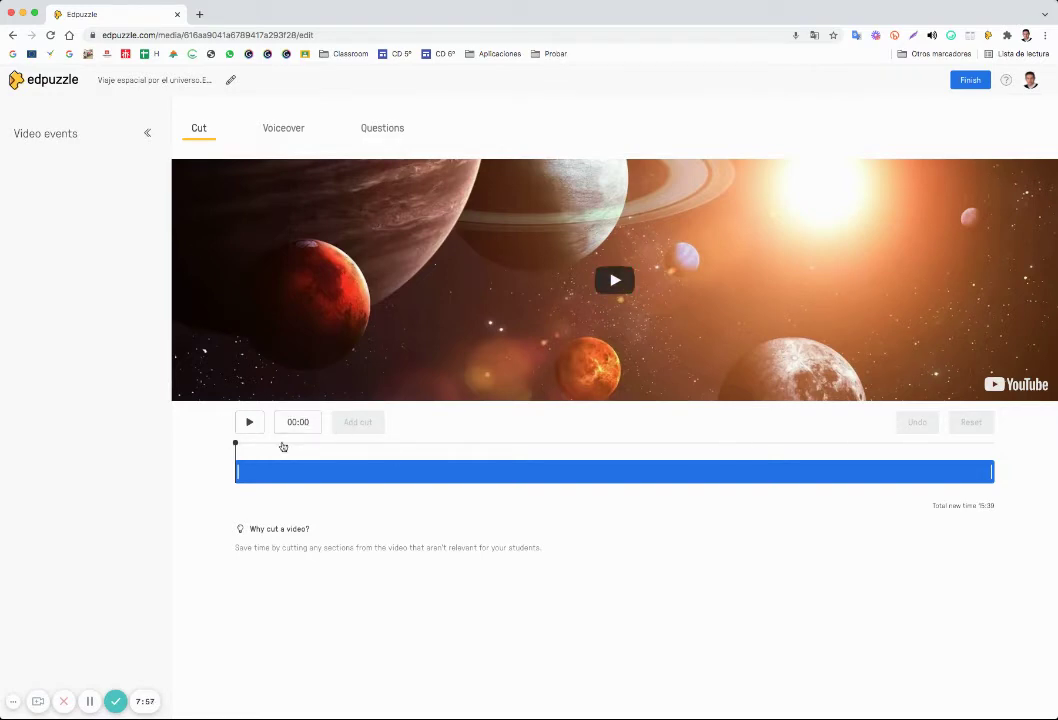
# - Try trimming the video's start and cutting its end at 14:33, and reset the cuts
pyautogui.moveTo(237, 471); pyautogui.dragTo(281, 474)
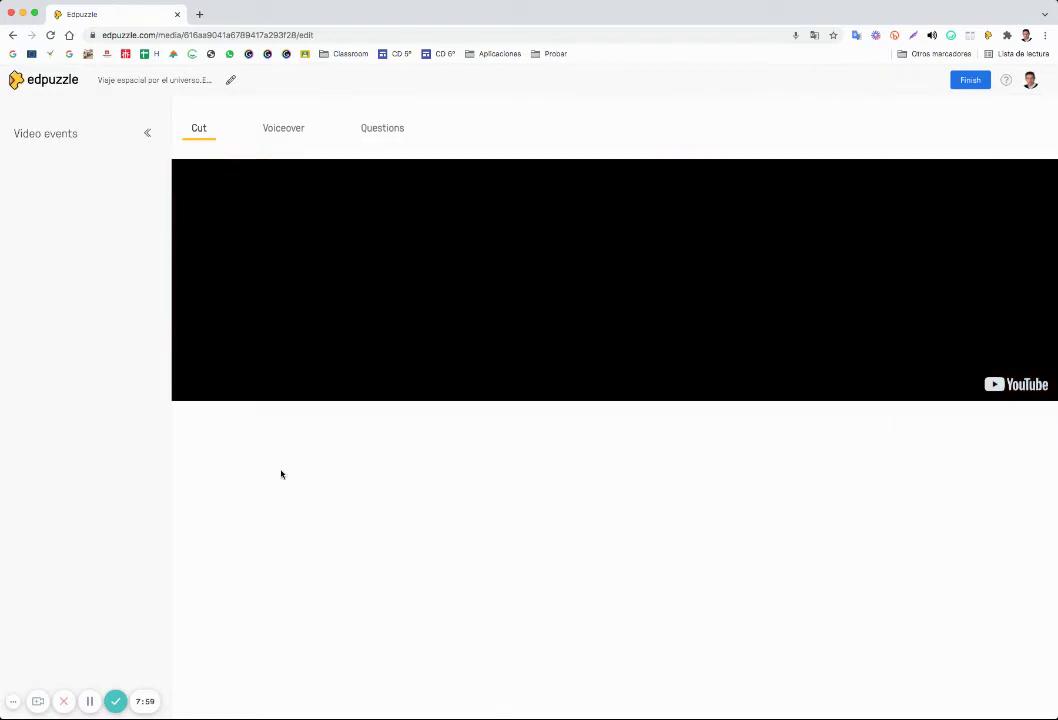
pyautogui.moveTo(988, 473); pyautogui.dragTo(942, 473)
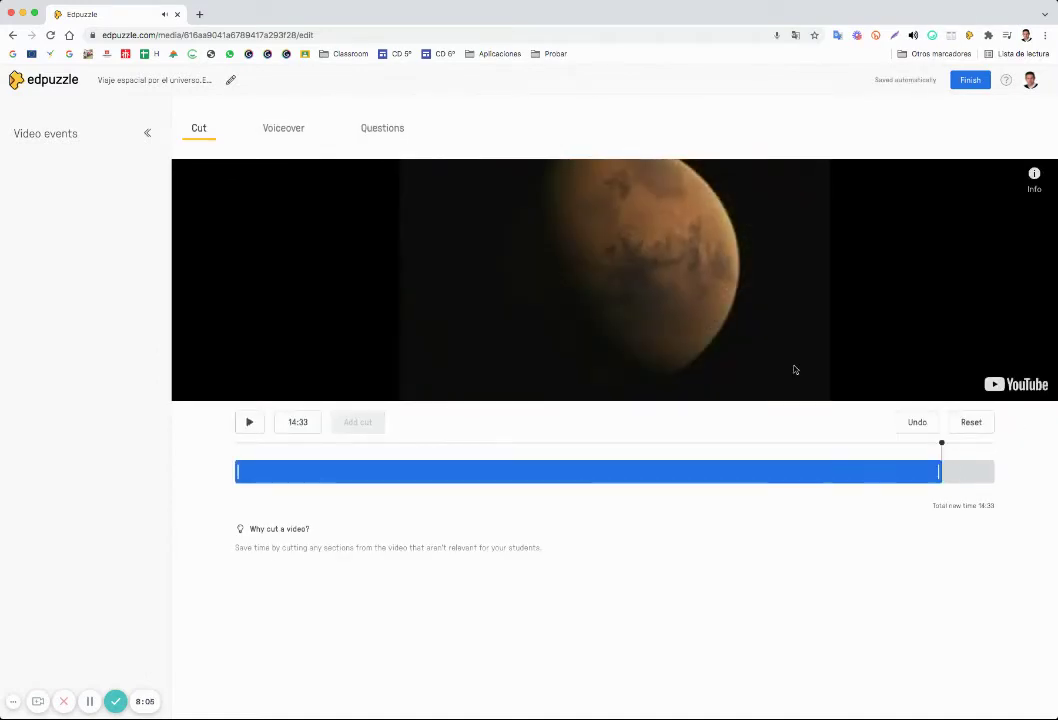
pyautogui.click(969, 424)
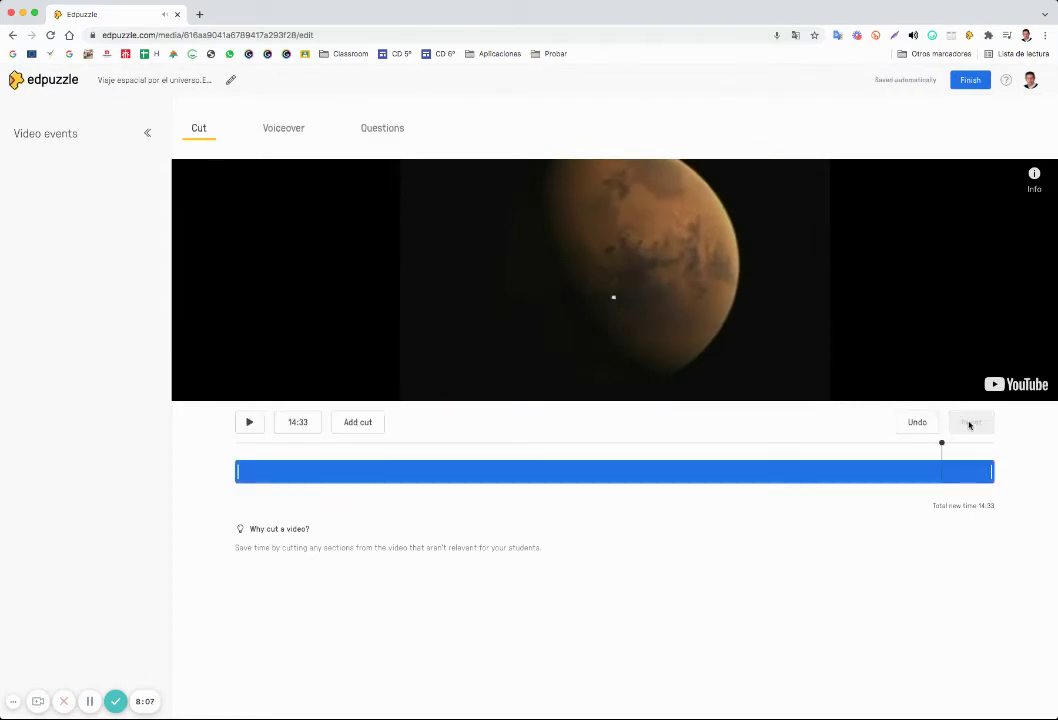
# - Check the voiceover option, and start a multiple-choice question at 02:29 asking "¿Qué nombre recibe nuestra galaxia?"
pyautogui.click(305, 133)
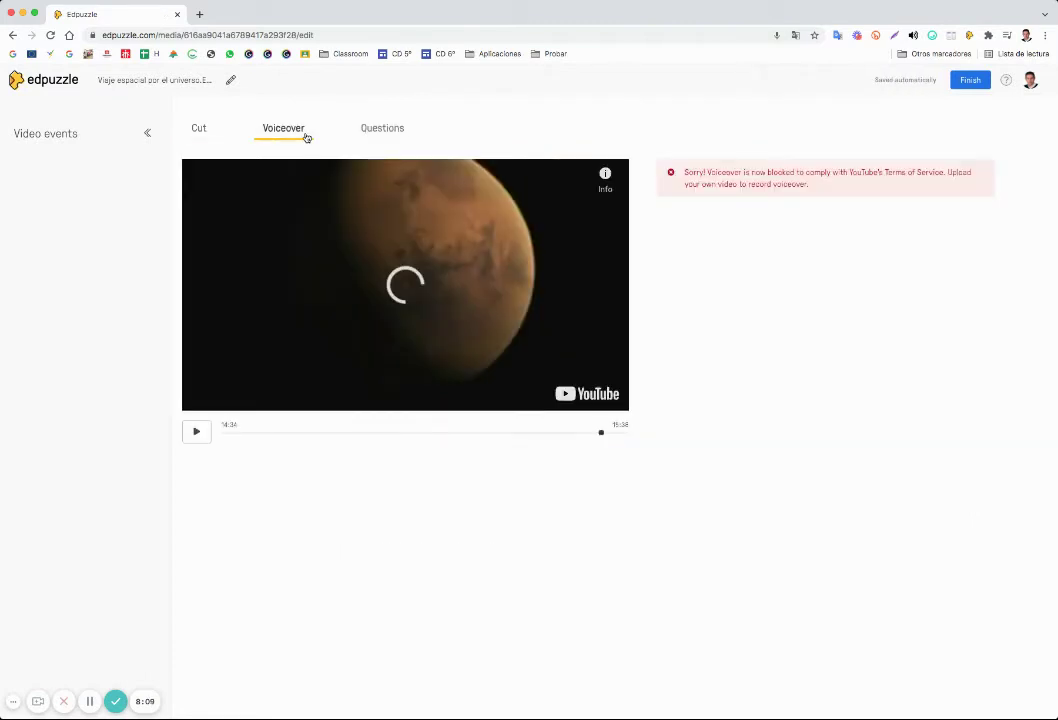
pyautogui.click(286, 435)
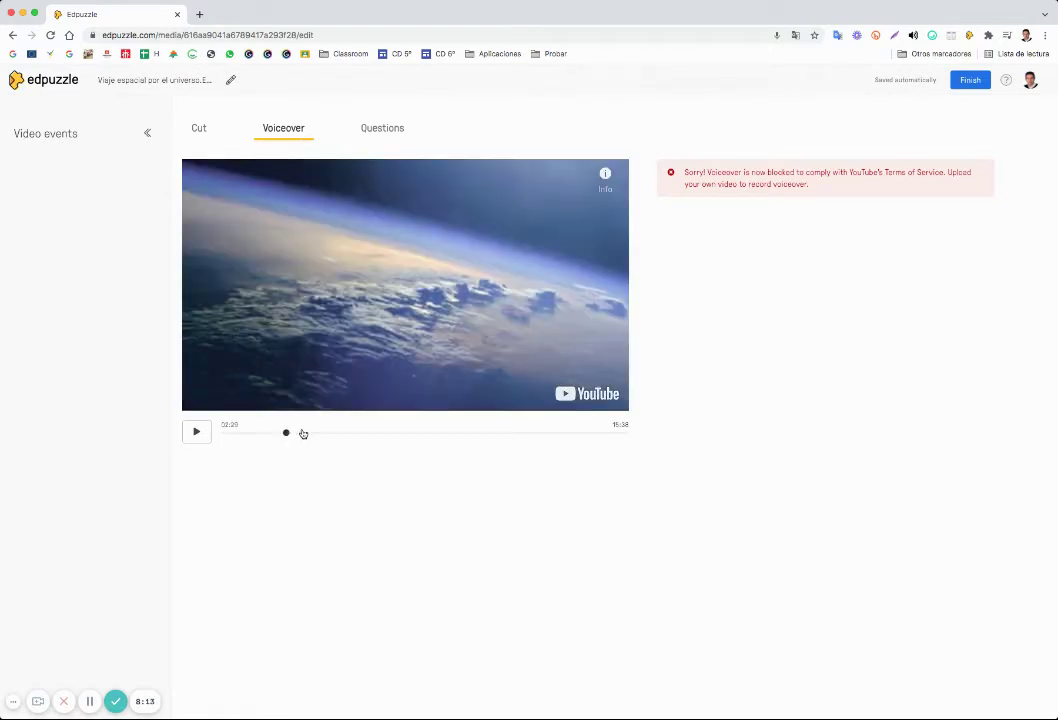
pyautogui.click(381, 131)
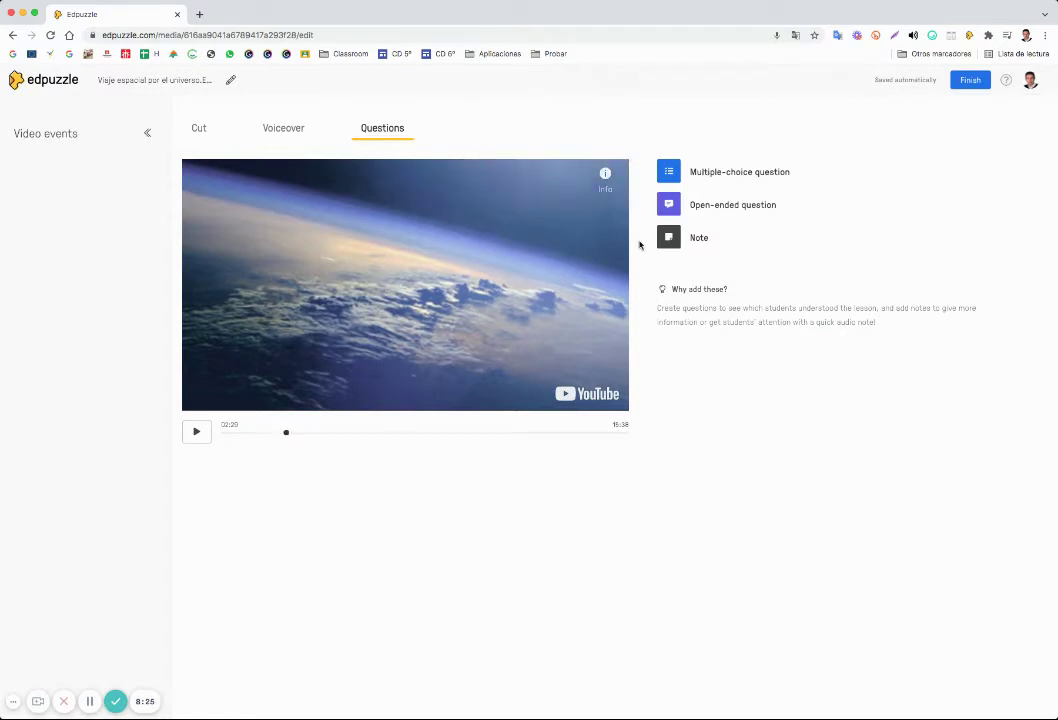
pyautogui.click(727, 174)
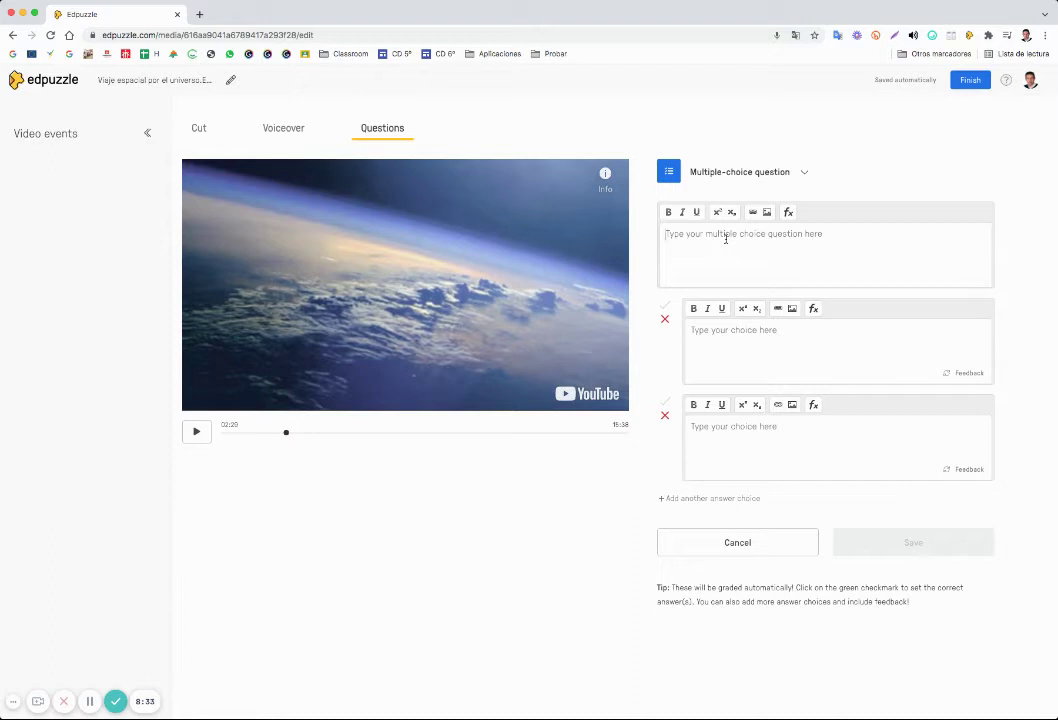
pyautogui.write('¿Qué nombre recibe nuestra galaxia?')
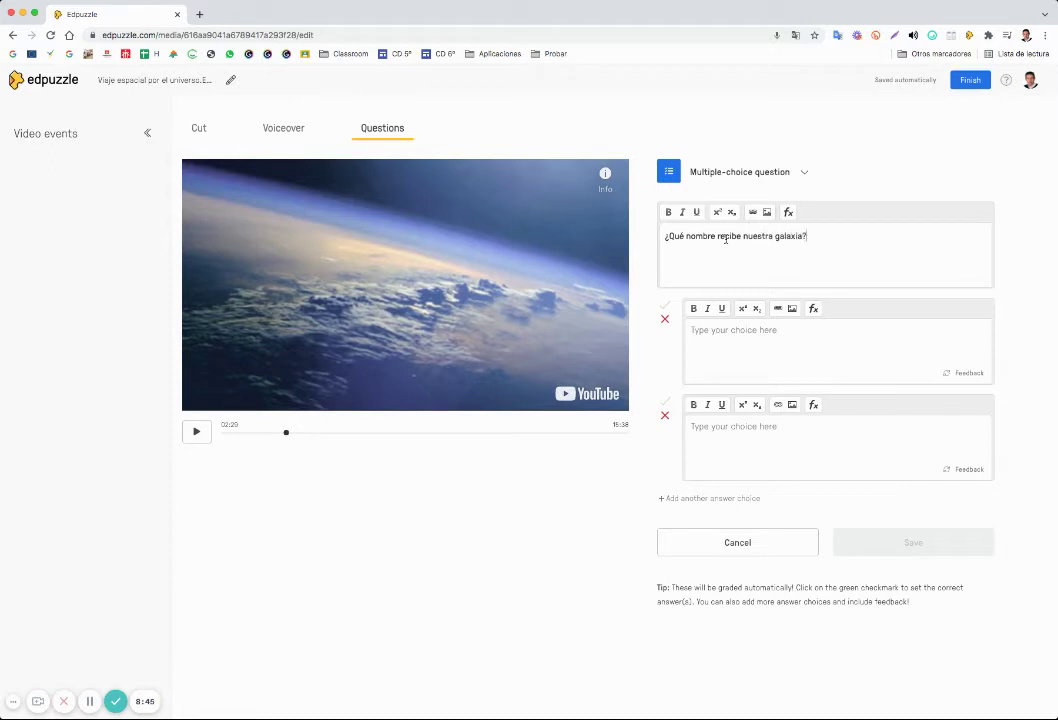
# - Enter "Sistema Solar" and "Vía Láctea" as the question's answer choices, and try adding and removing a third choice
pyautogui.click(699, 341)
pyautogui.write('Sistema So')
pyautogui.write('lar')
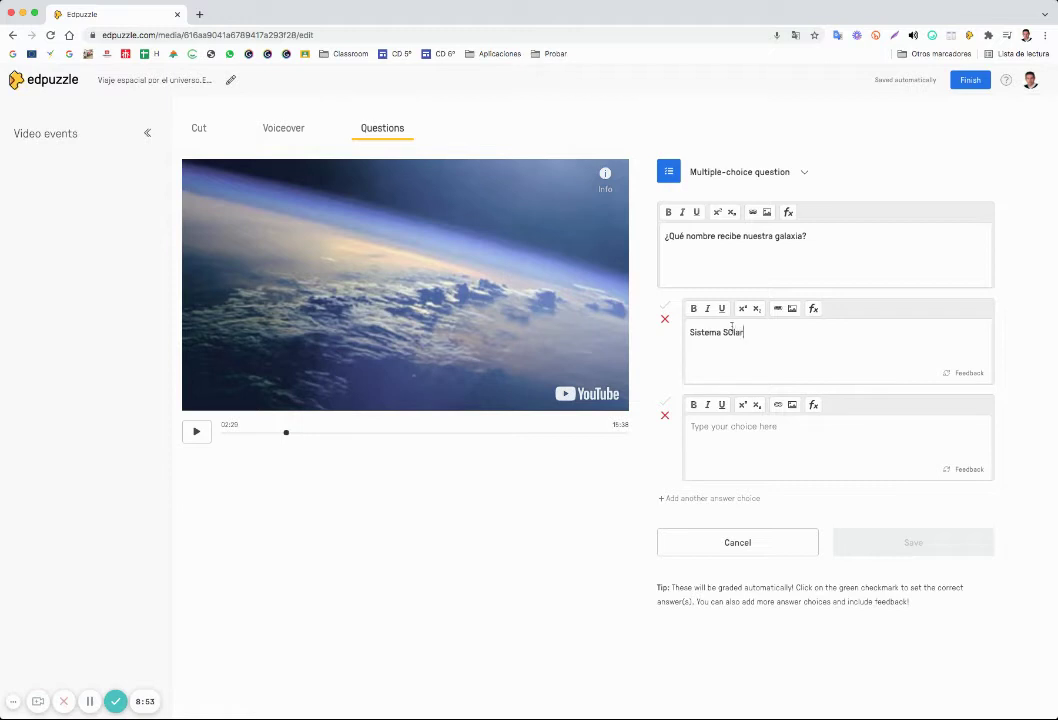
pyautogui.write('olar')
pyautogui.write('Vía L')
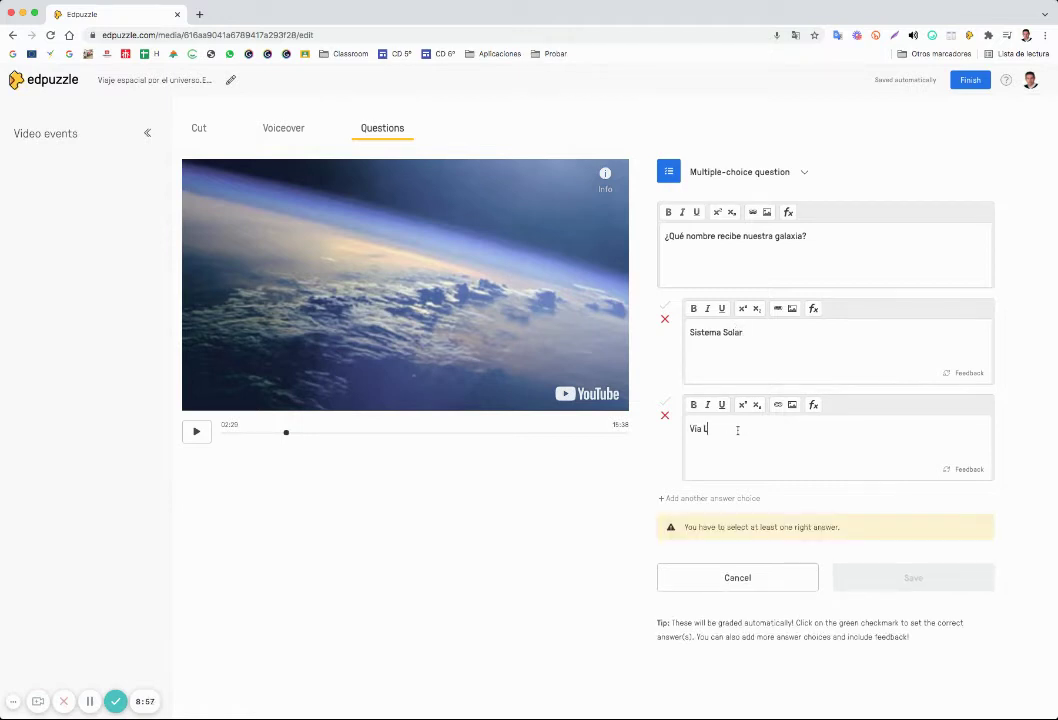
pyautogui.write('áctea')
pyautogui.click(705, 498)
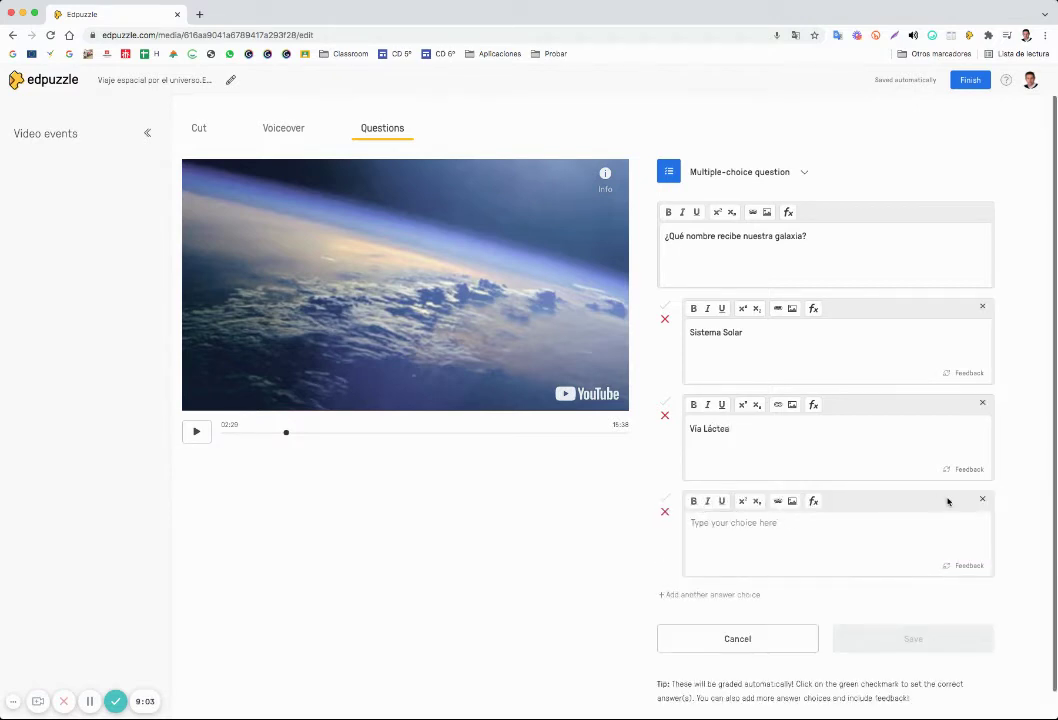
pyautogui.click(982, 499)
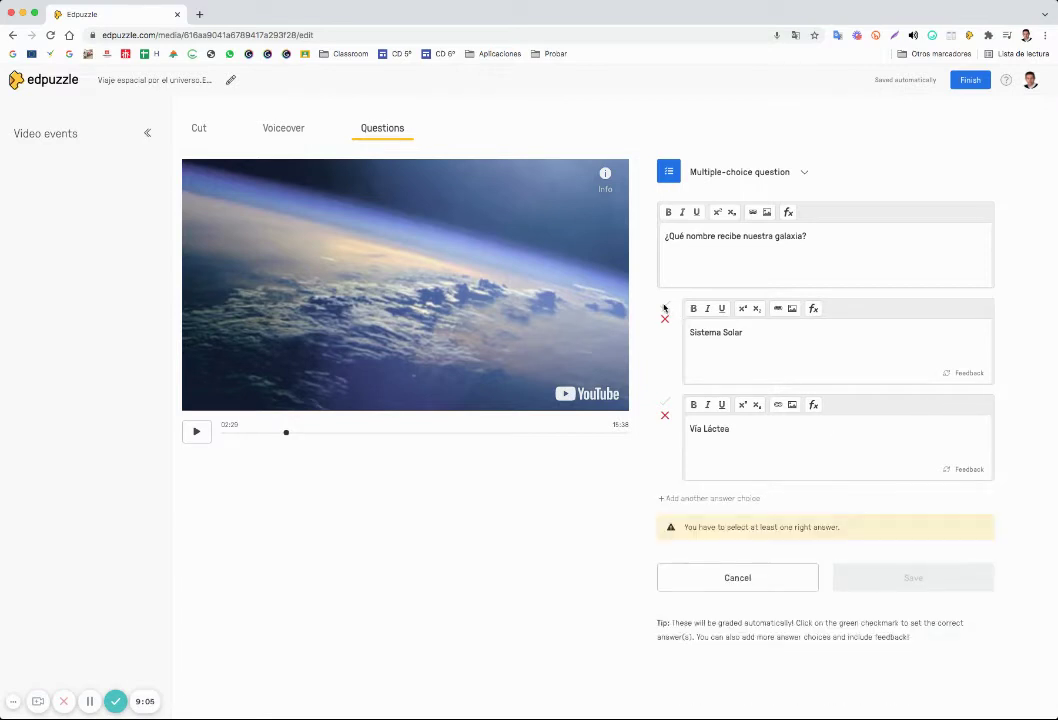
# - Mark "Vía Láctea" as the correct answer and "Sistema Solar" as incorrect
pyautogui.click(664, 306)
pyautogui.click(664, 401)
pyautogui.click(664, 306)
pyautogui.click(664, 318)
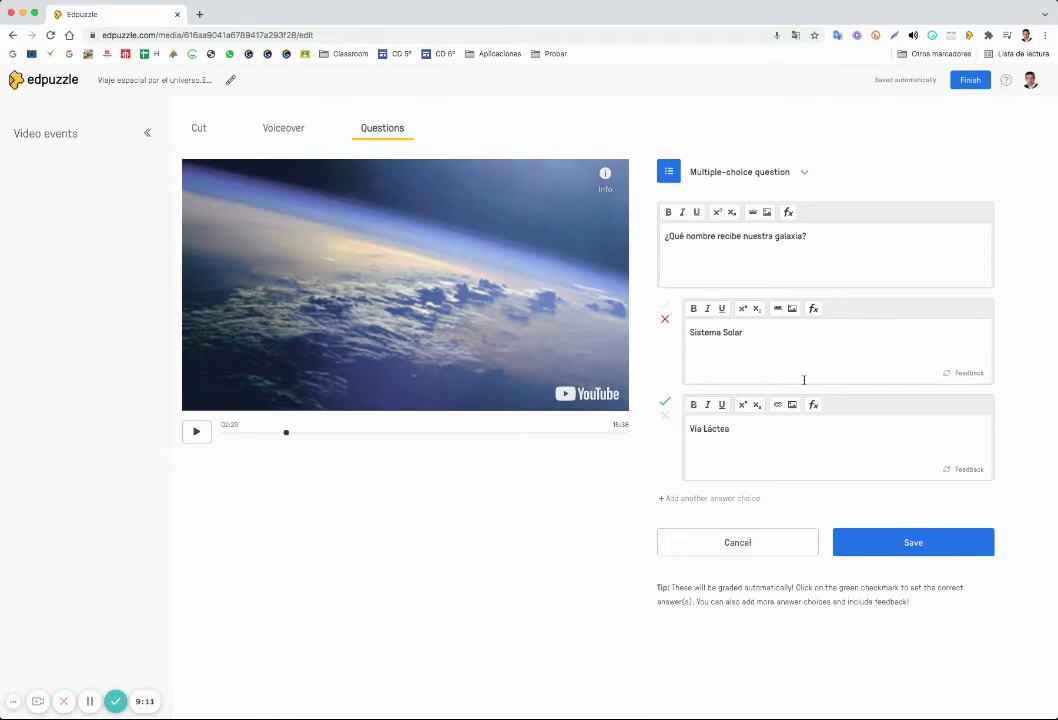
# - Check the feedback fields of both answer choices, and save and preview the multiple-choice question at 02:29
pyautogui.click(962, 375)
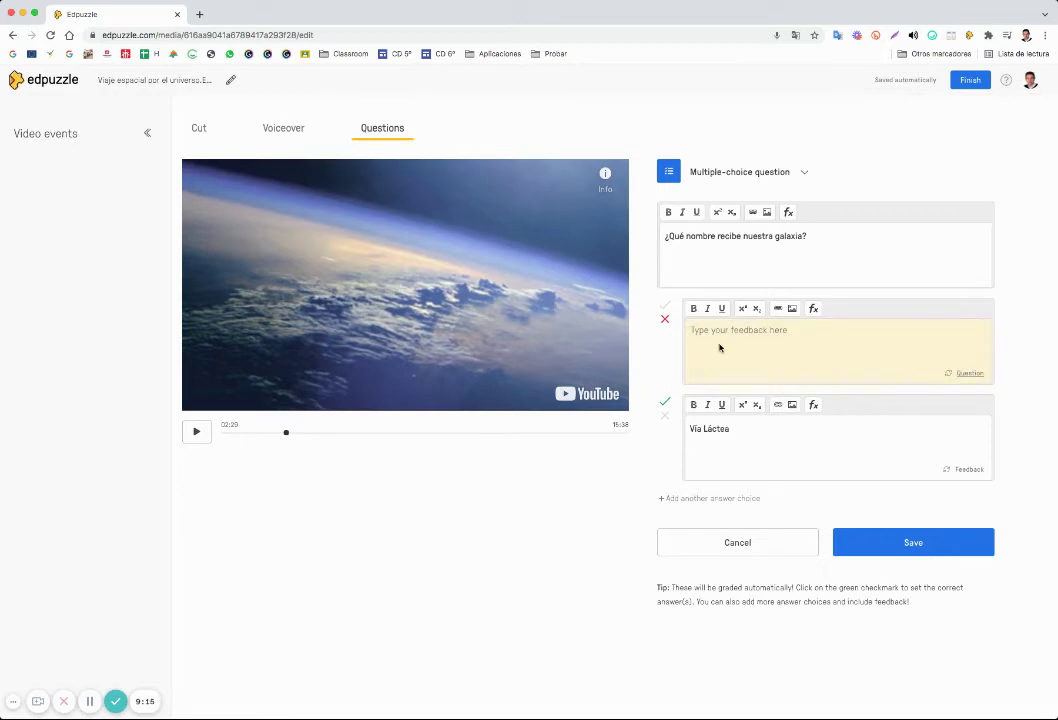
pyautogui.click(968, 374)
pyautogui.click(969, 469)
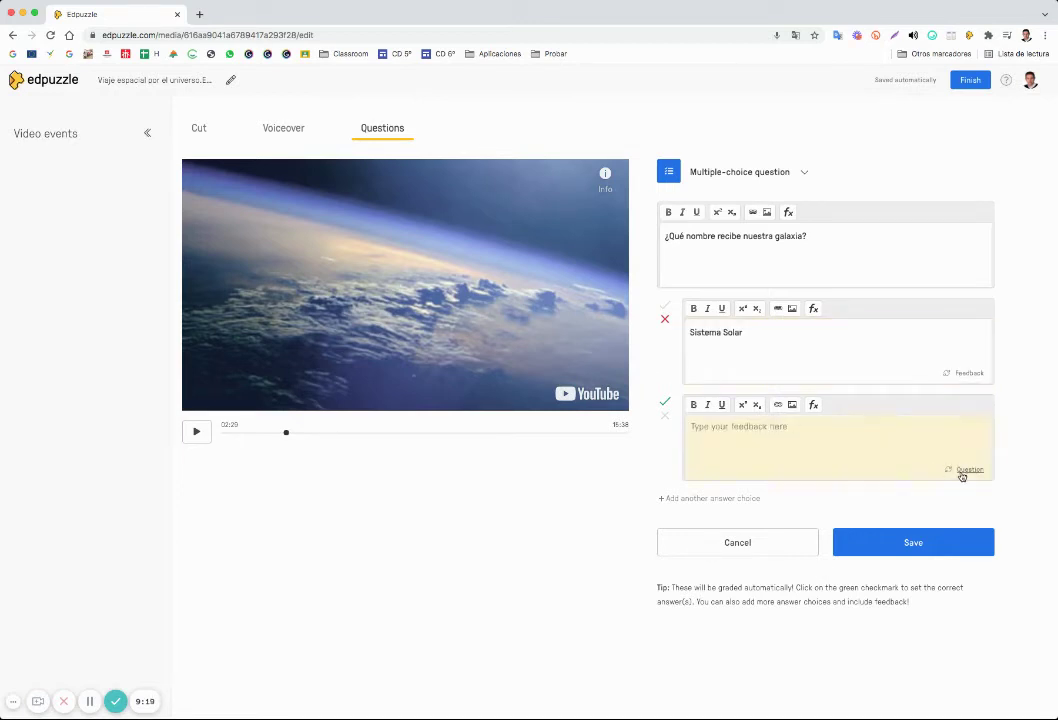
pyautogui.click(964, 470)
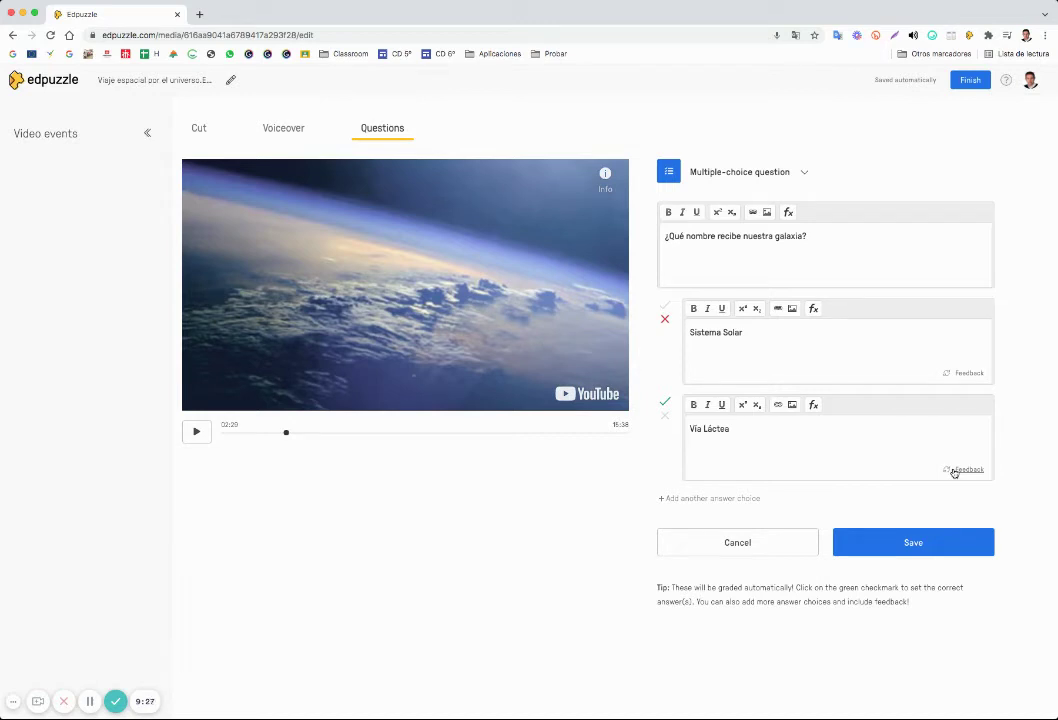
pyautogui.click(855, 542)
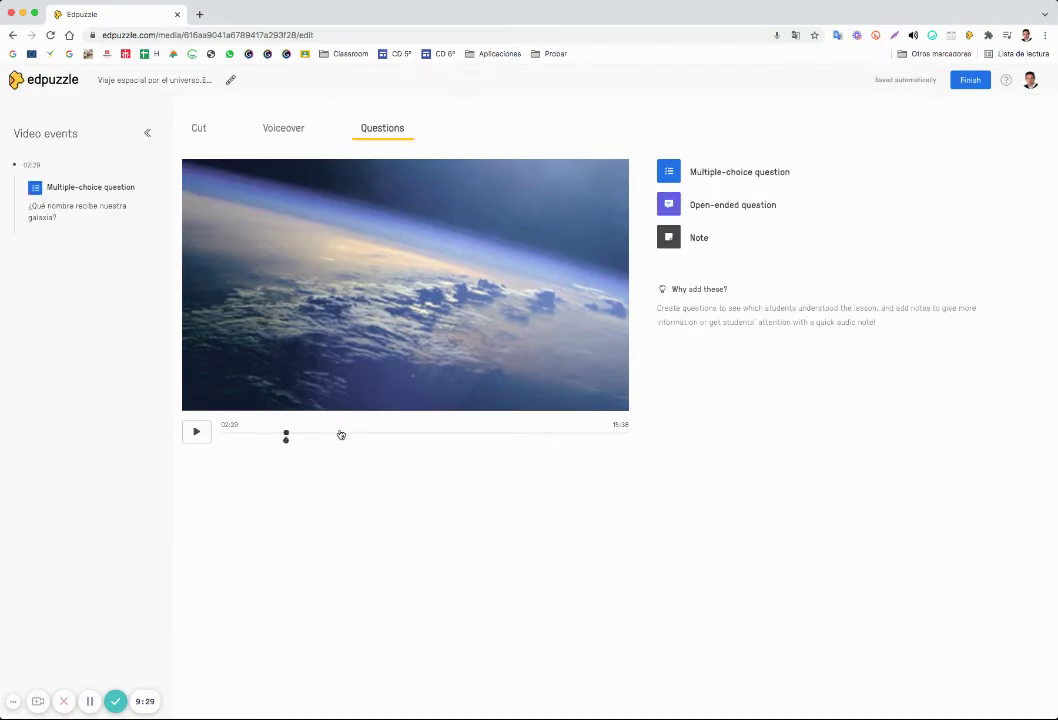
pyautogui.click(287, 435)
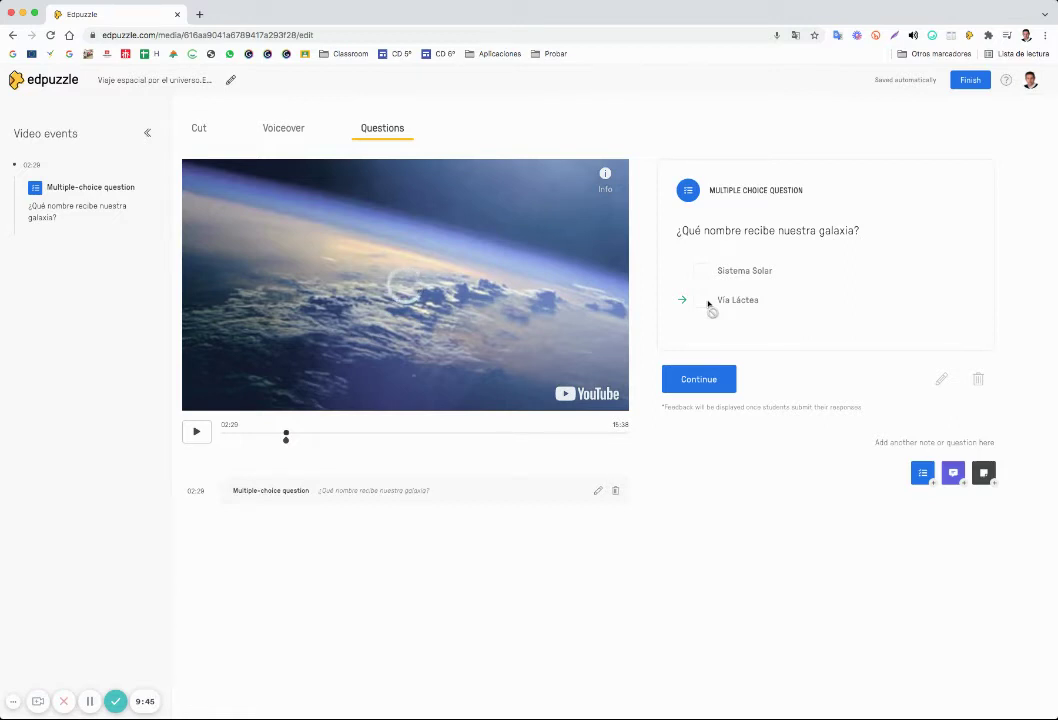
# - Add an open-ended question at 06:25 asking "¿En qué galaxia vivimos?" with audio responses allowed, and save it
pyautogui.click(390, 437)
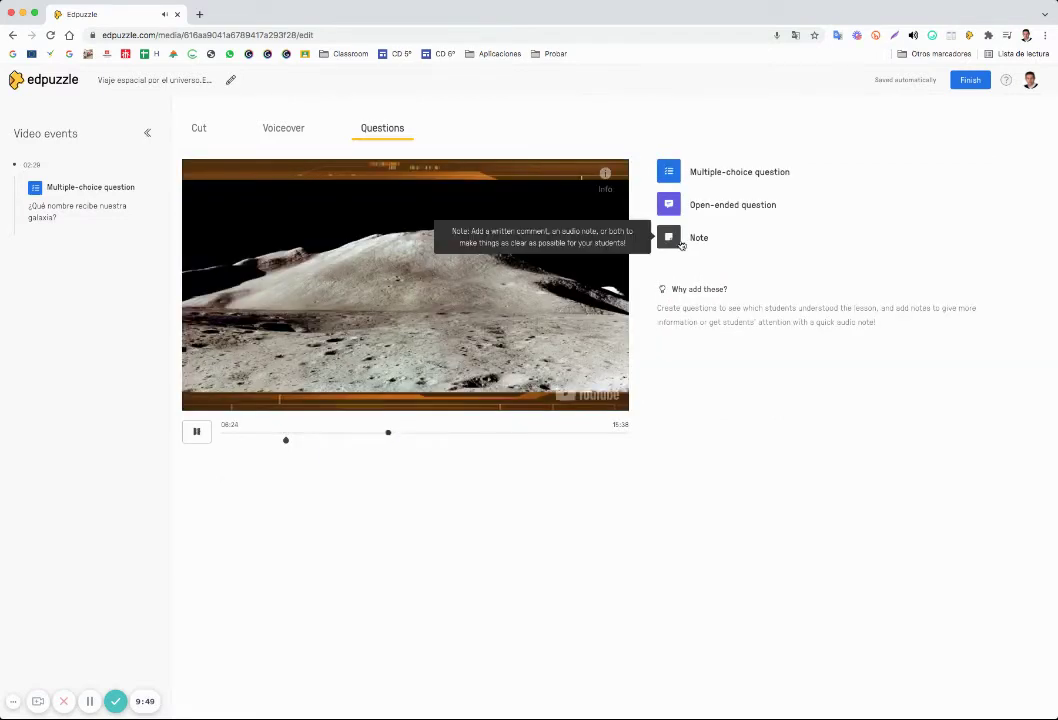
pyautogui.click(701, 206)
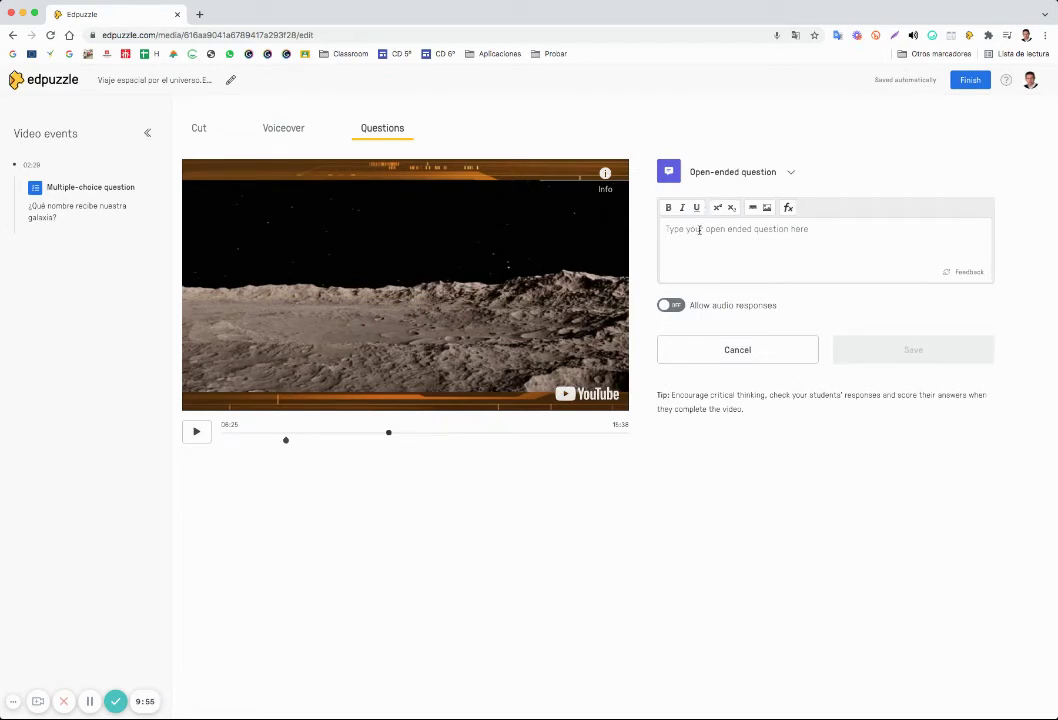
pyautogui.click(712, 229)
pyautogui.click(676, 309)
pyautogui.click(729, 229)
pyautogui.write('¿?')
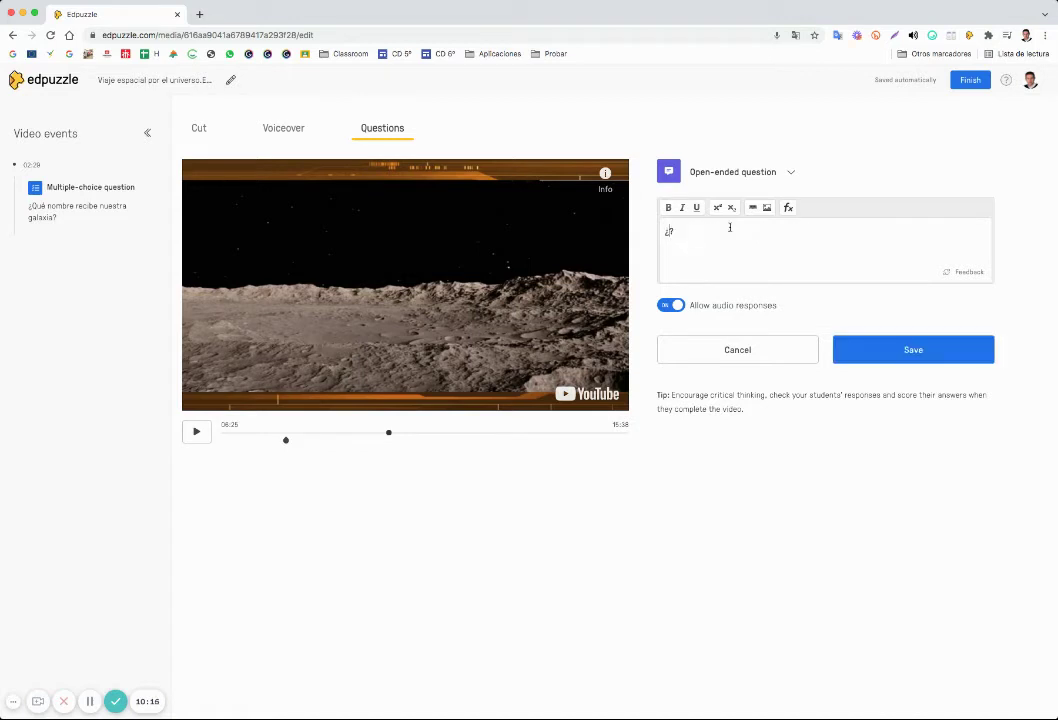
pyautogui.write('En qué galaxia vivimos?')
pyautogui.click(882, 349)
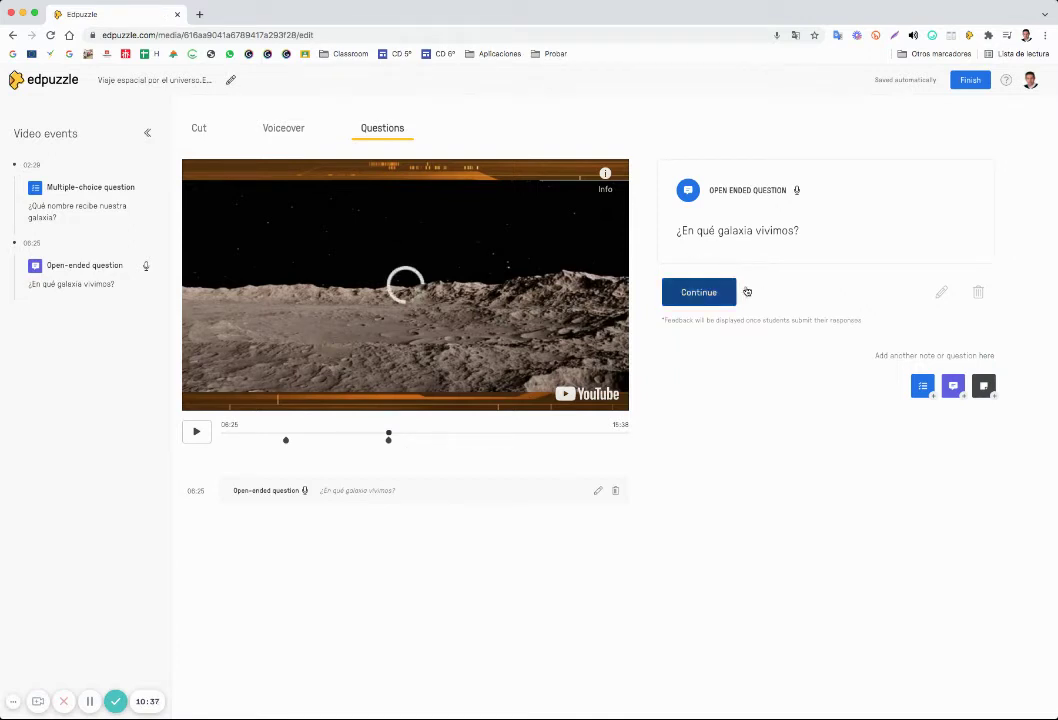
# - Look at the blank note form at 06:25 without saving a note, and finish editing to review the lesson's preview
pyautogui.click(986, 388)
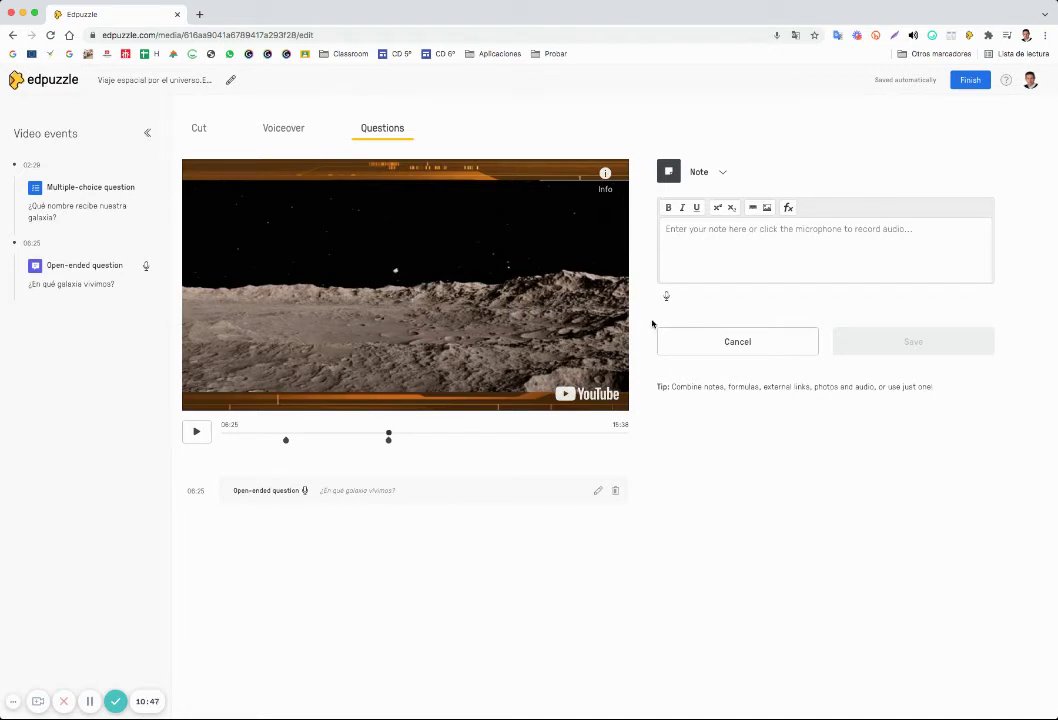
pyautogui.click(965, 81)
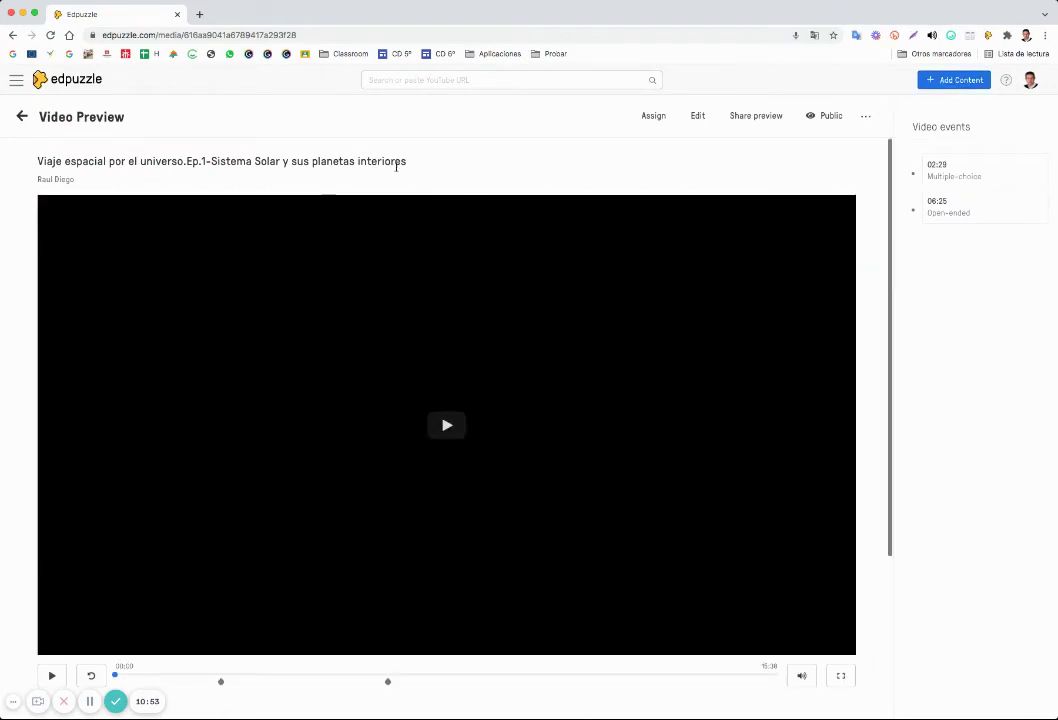
pyautogui.scroll(-5, 135, 281)
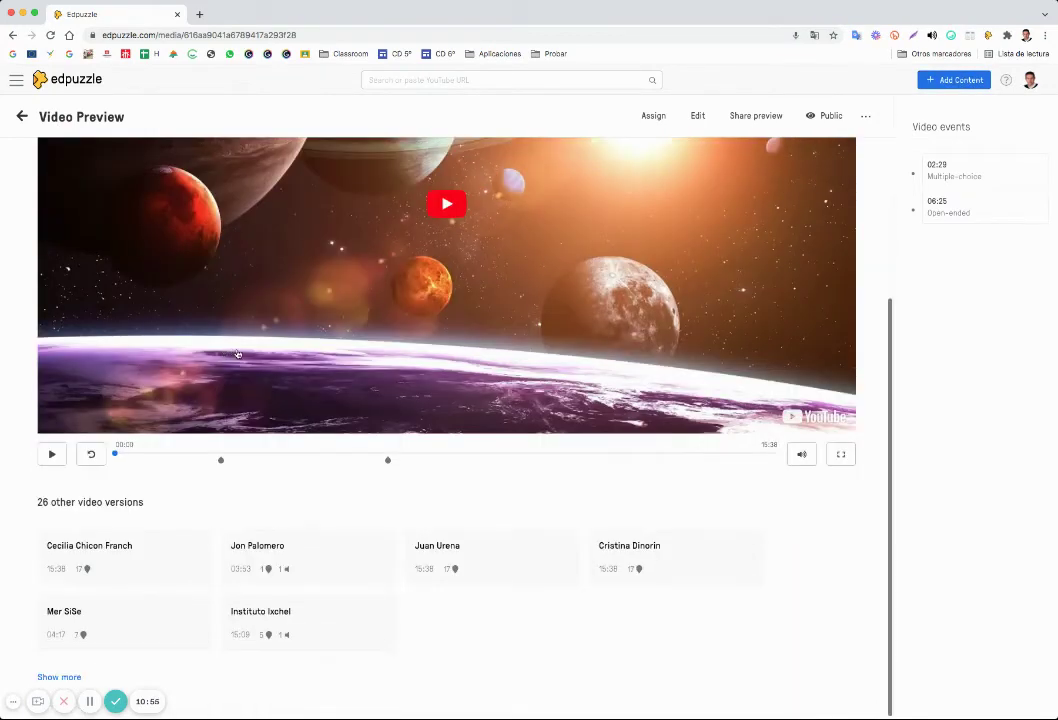
pyautogui.scroll(5, 193, 293)
# - Open "Viaje espacial por el universo.Ep.1-Sistema Solar y sus planetas interiores" from My Content and look over its preview and other versions
pyautogui.click(21, 116)
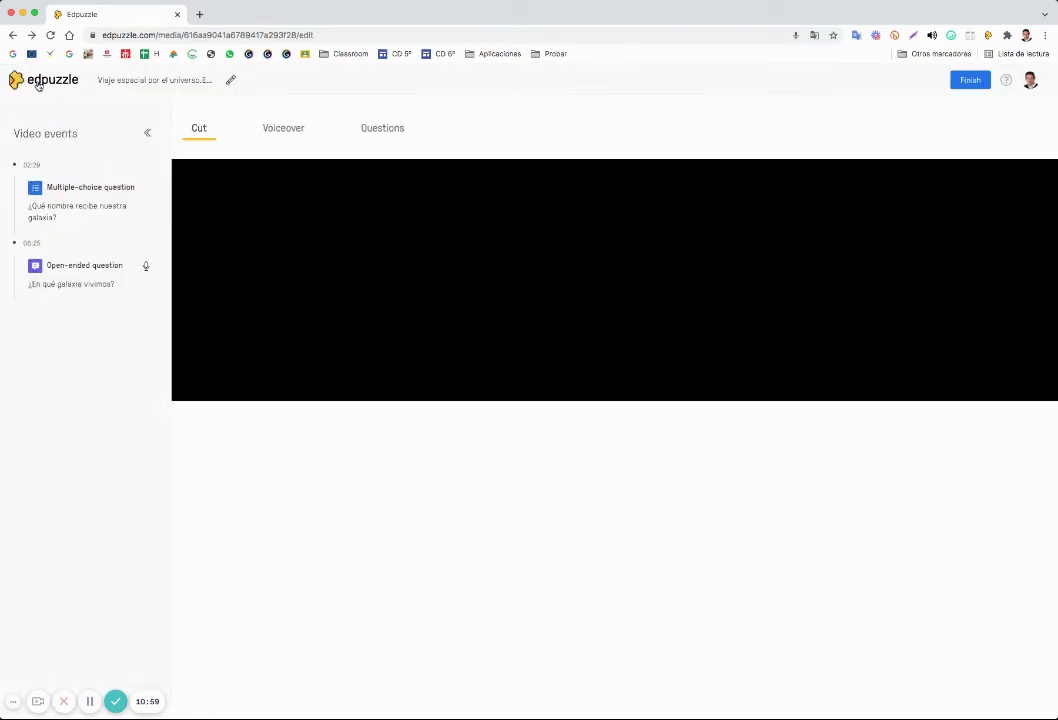
pyautogui.click(37, 84)
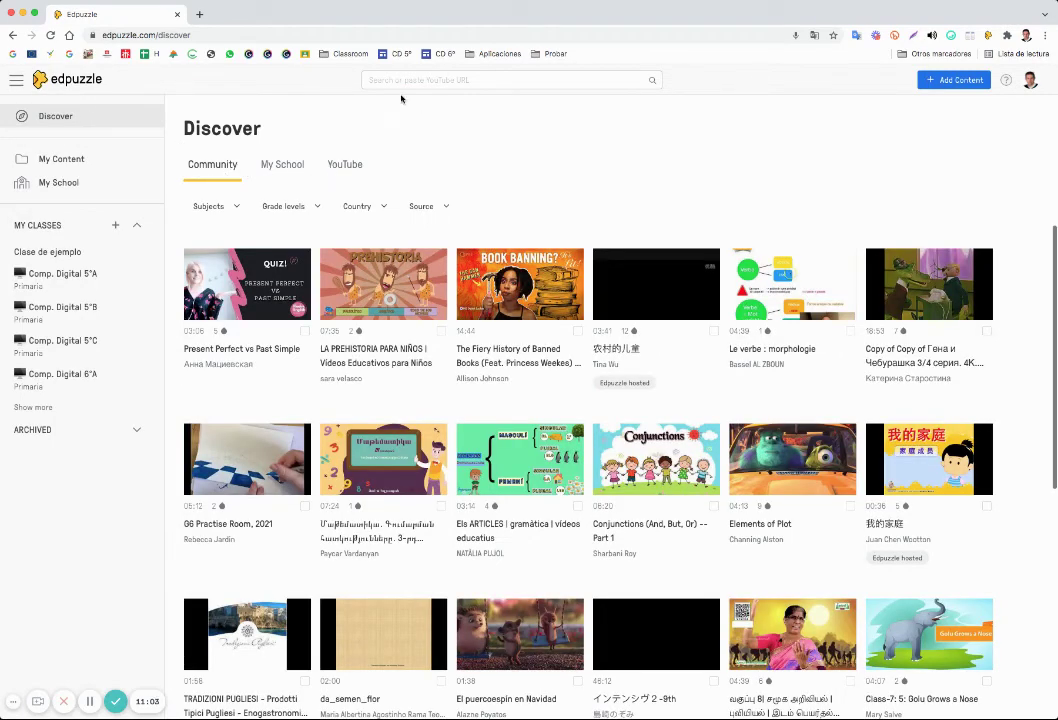
pyautogui.click(73, 163)
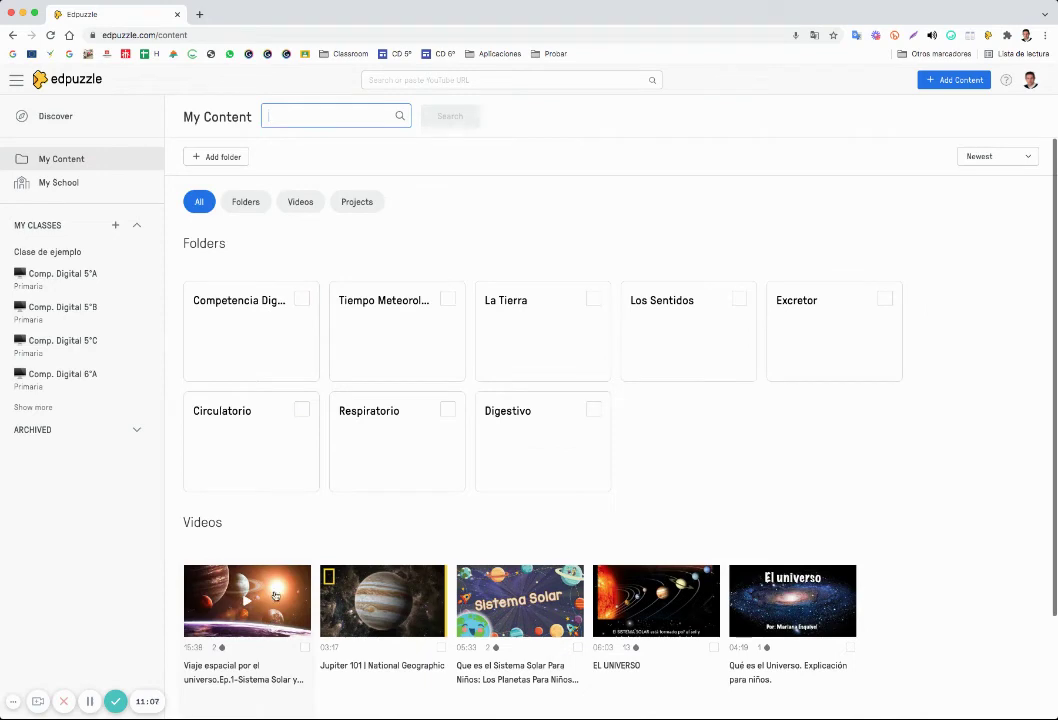
pyautogui.click(269, 587)
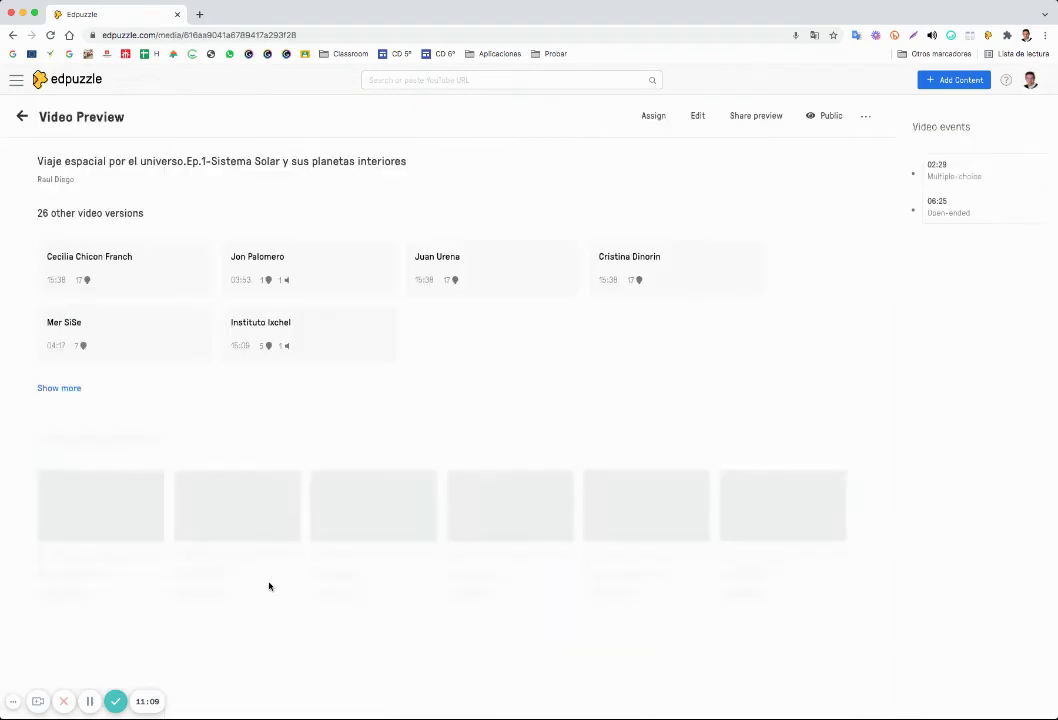
pyautogui.scroll(-3, 332, 527)
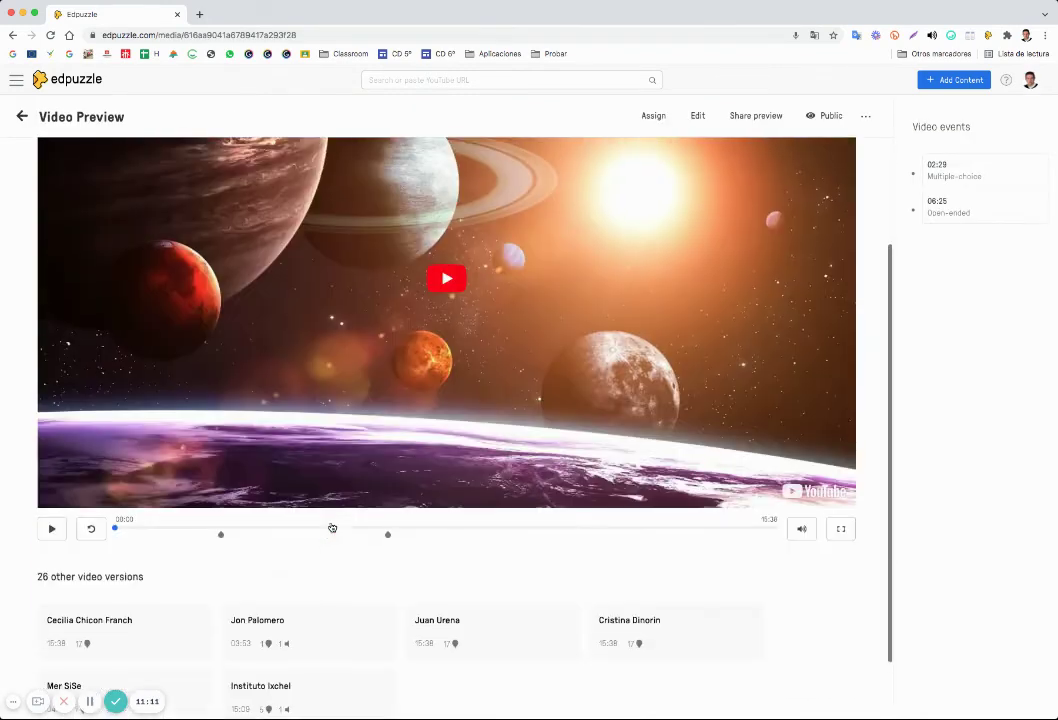
pyautogui.scroll(-1, 332, 527)
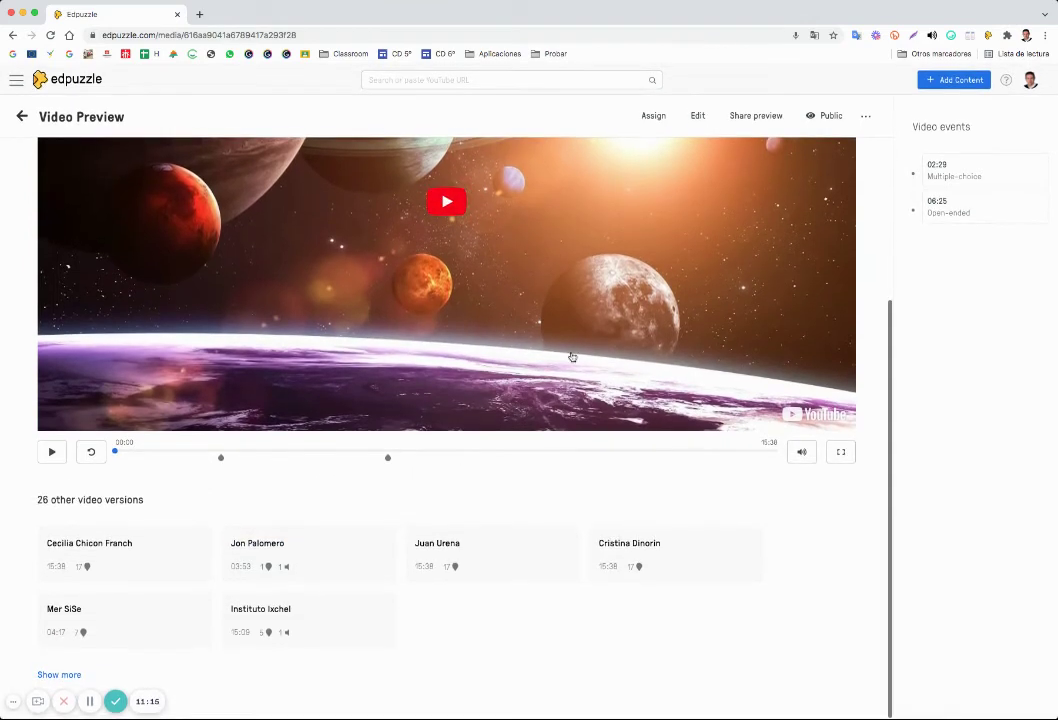
pyautogui.scroll(3, 620, 320)
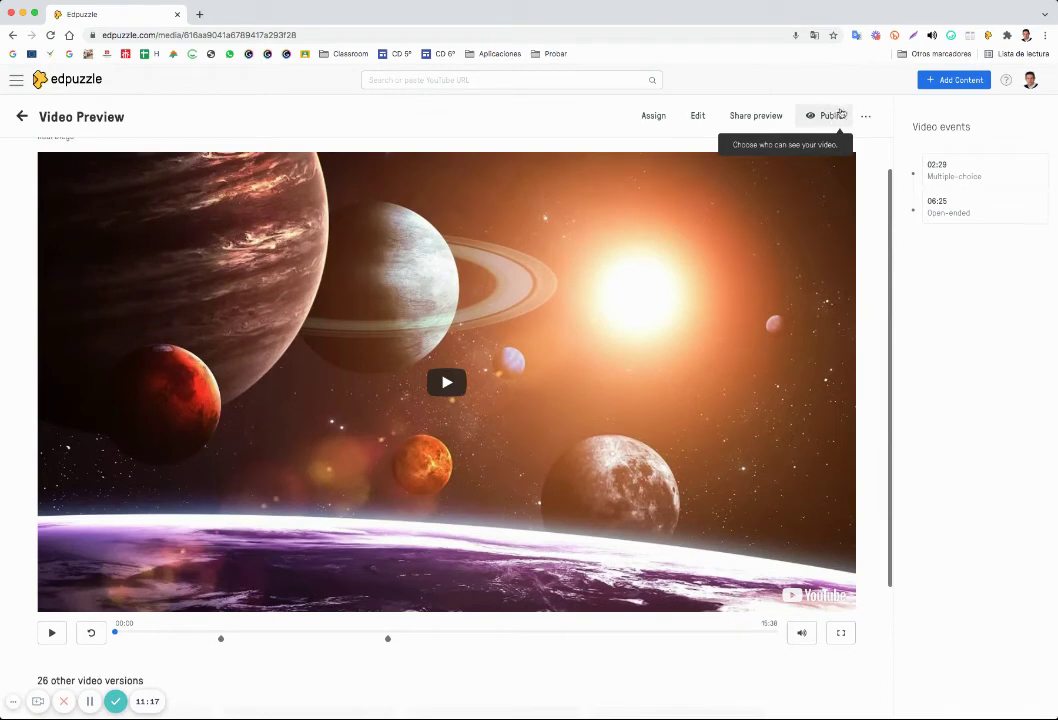
# - Try switching the lesson's visibility to Private and set it back to Public
pyautogui.click(840, 117)
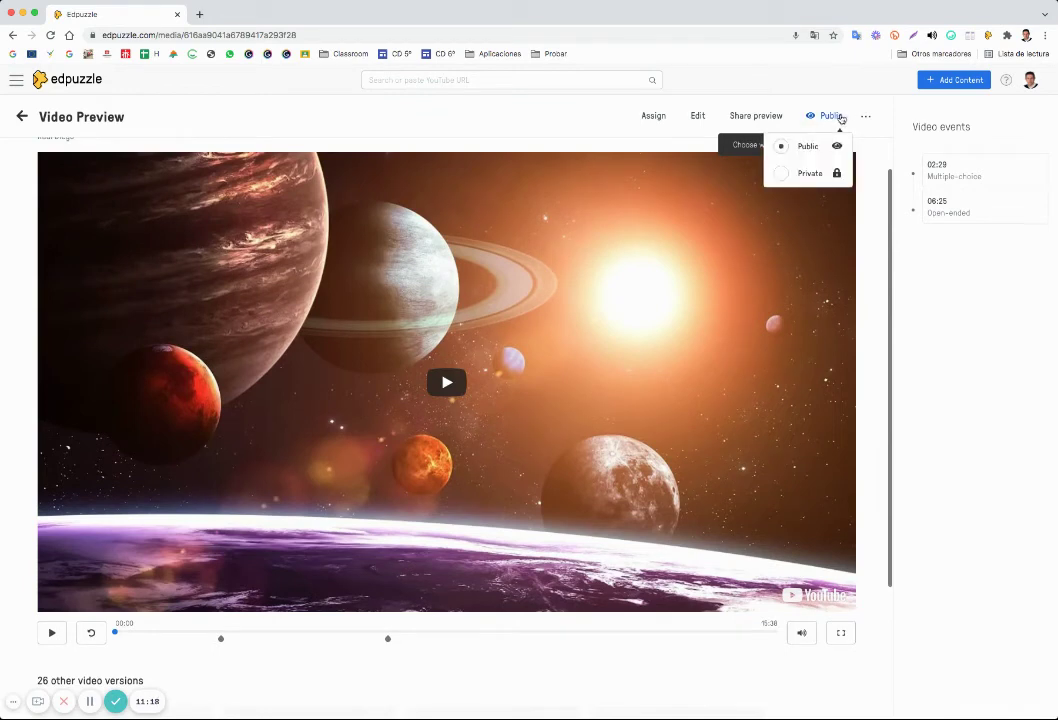
pyautogui.click(781, 174)
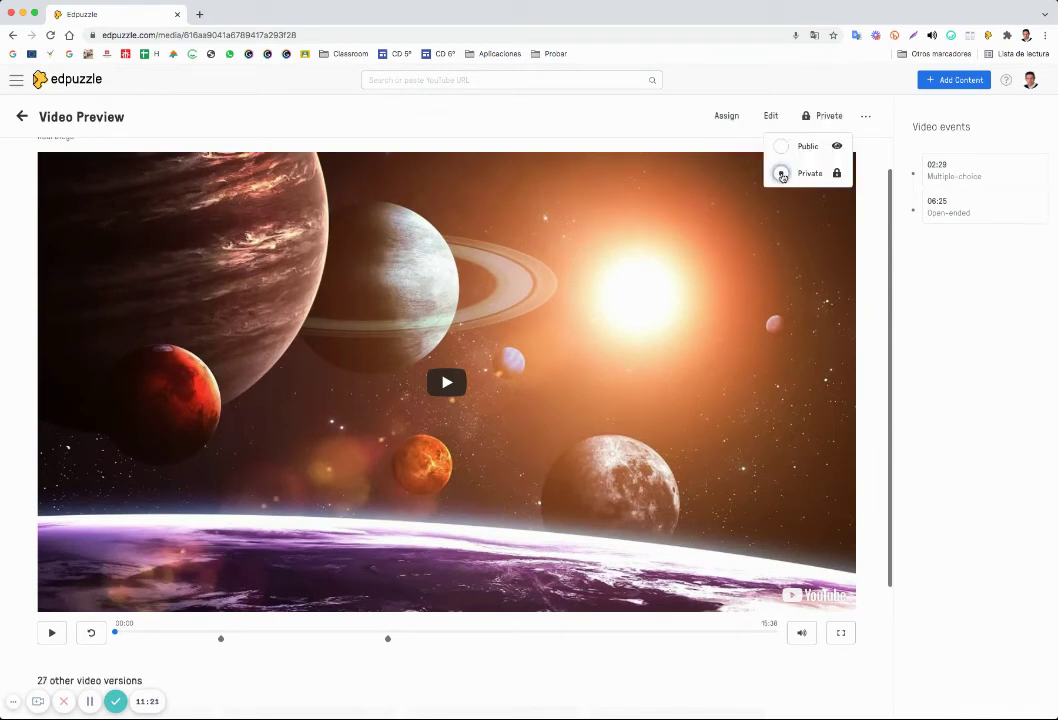
pyautogui.click(782, 147)
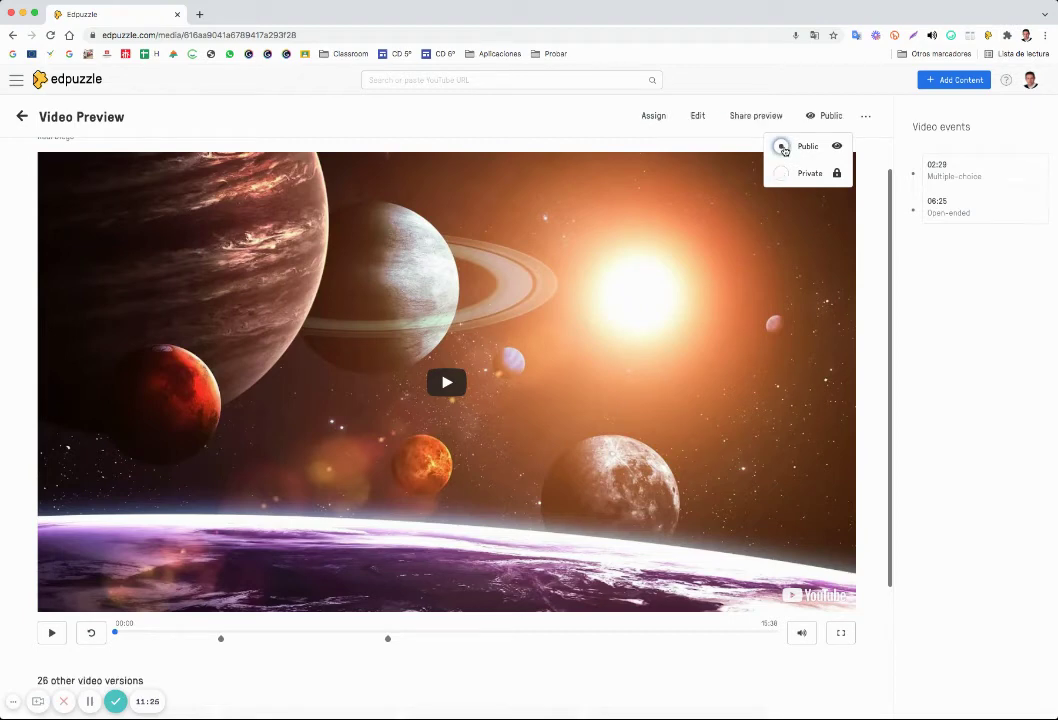
pyautogui.click(781, 174)
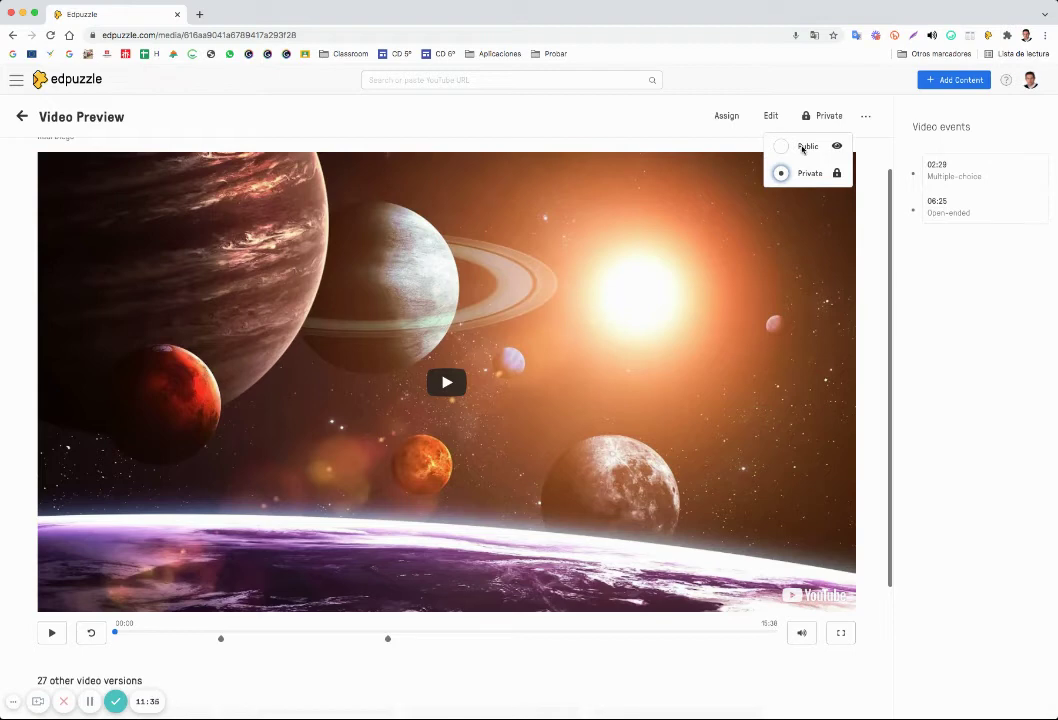
pyautogui.click(782, 148)
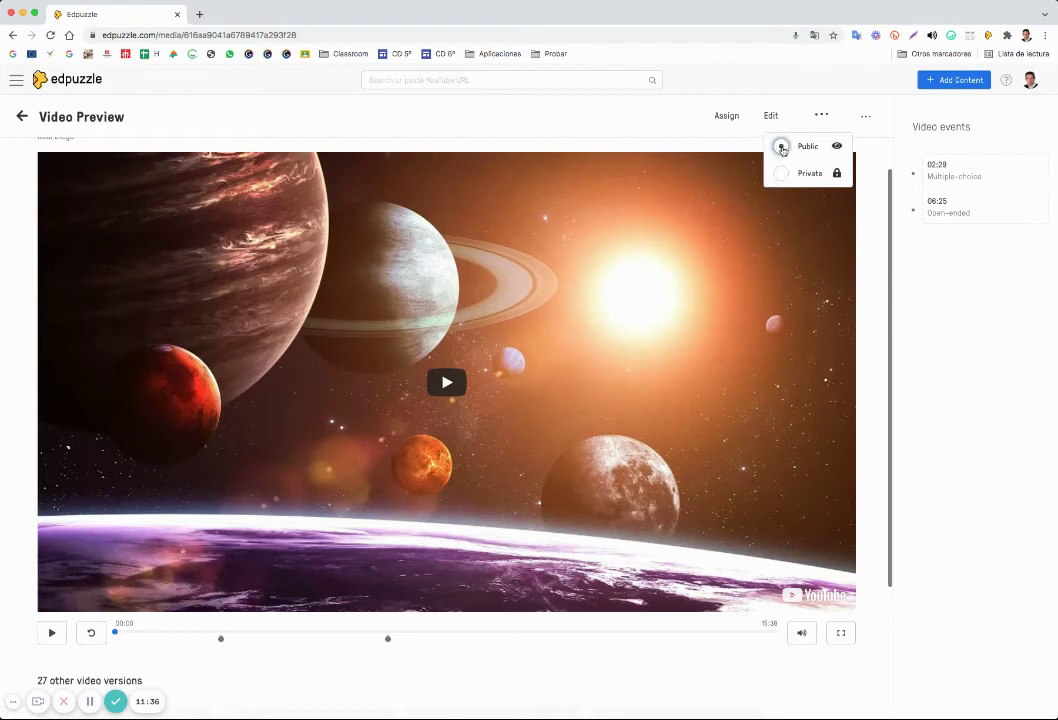
# - Look at the lesson's duplicate and delete options, and copy the link for sharing its preview with colleagues
pyautogui.click(866, 118)
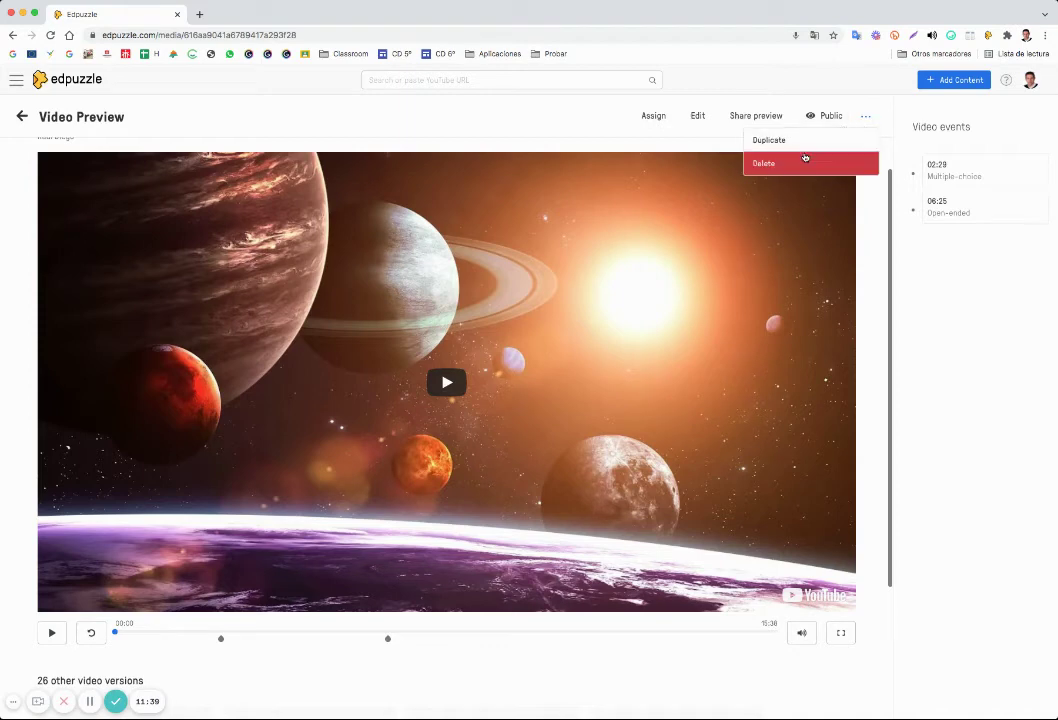
pyautogui.click(787, 104)
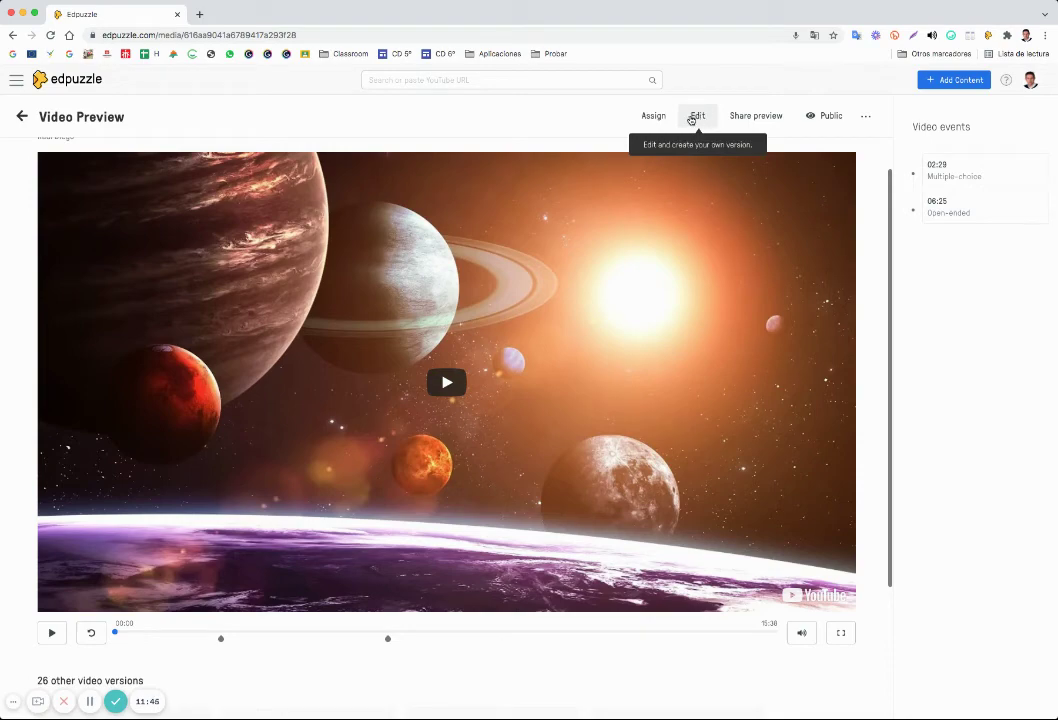
pyautogui.click(750, 120)
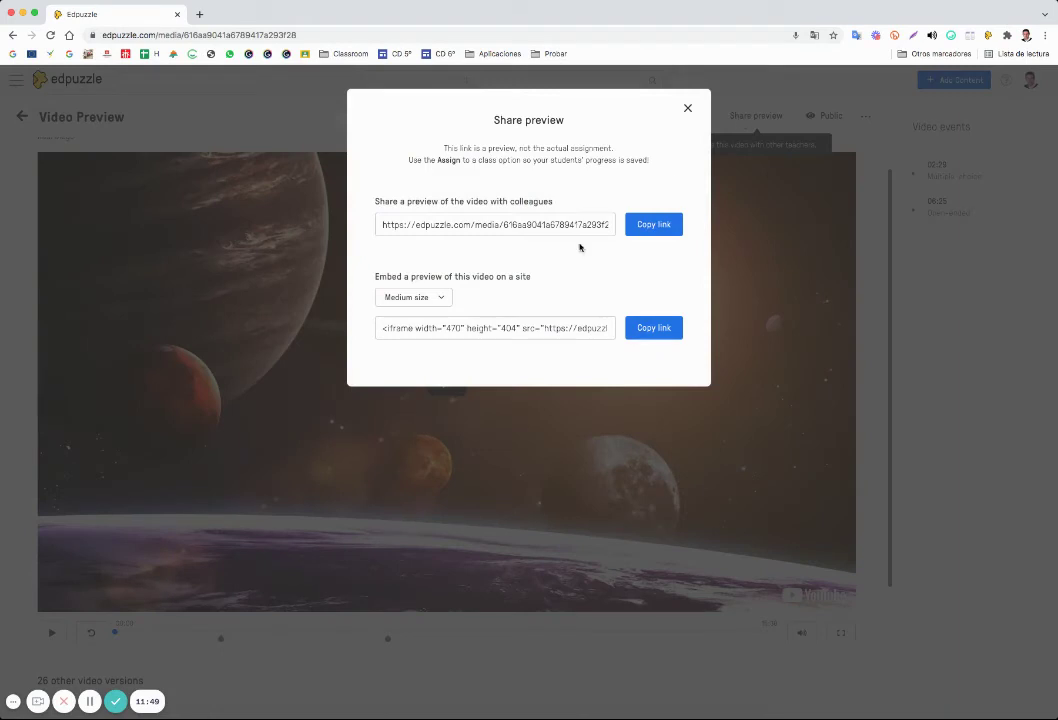
pyautogui.click(650, 226)
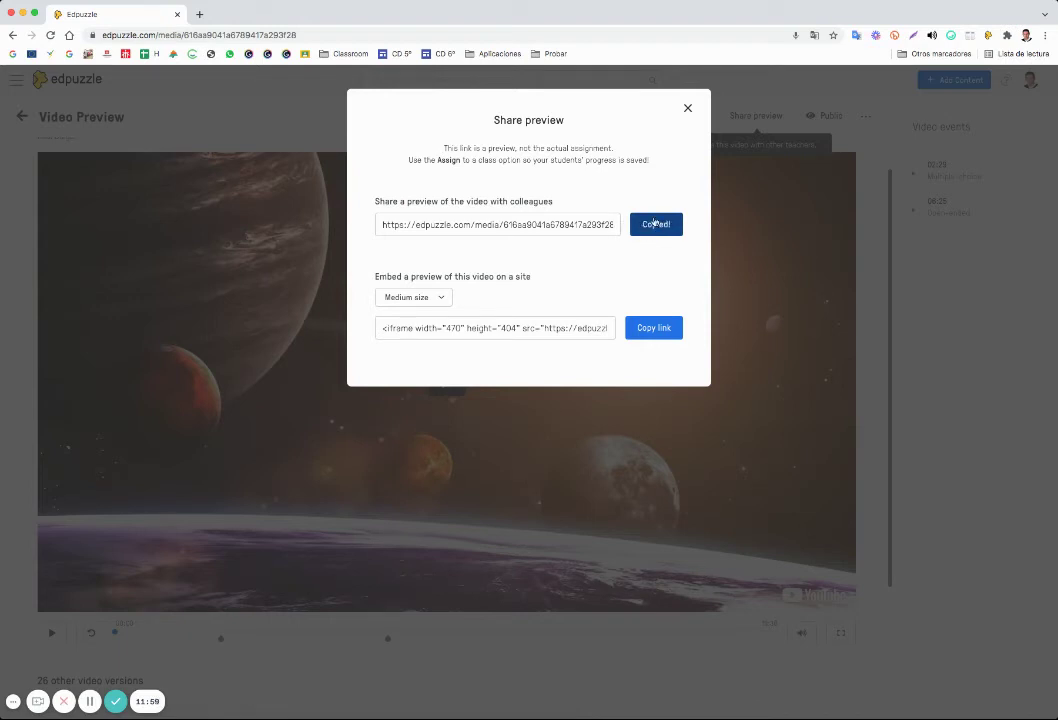
pyautogui.click(688, 108)
# - Open the copied preview link in a new browser tab to check the shared lesson page, and close that tab
pyautogui.click(201, 14)
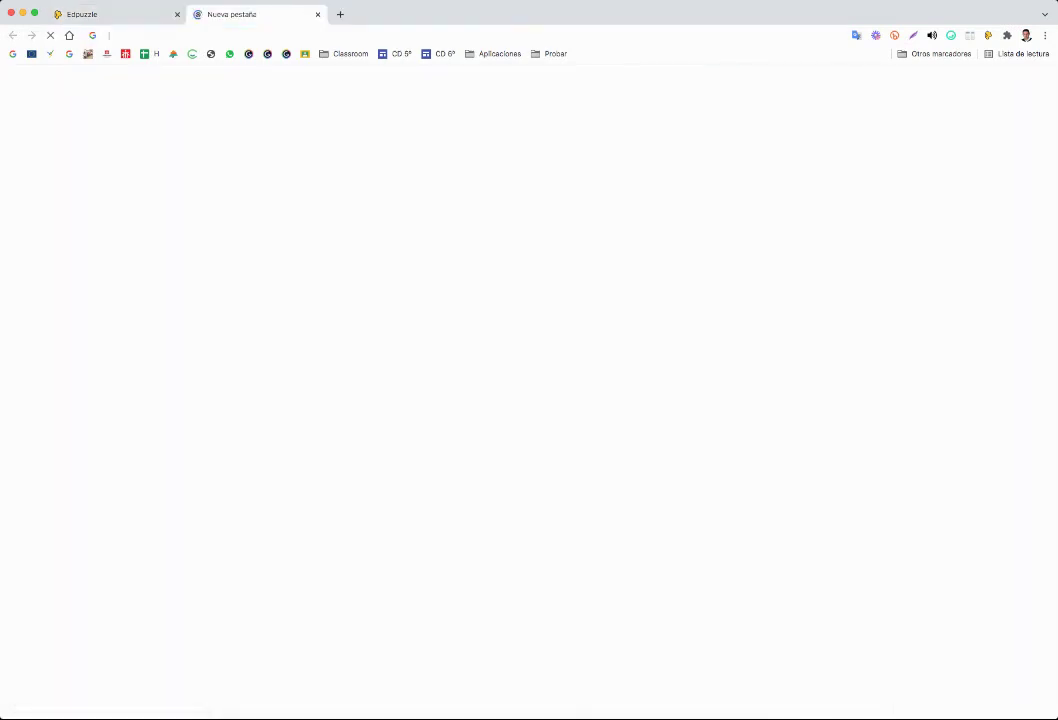
pyautogui.press('super+v')
pyautogui.press('Return')
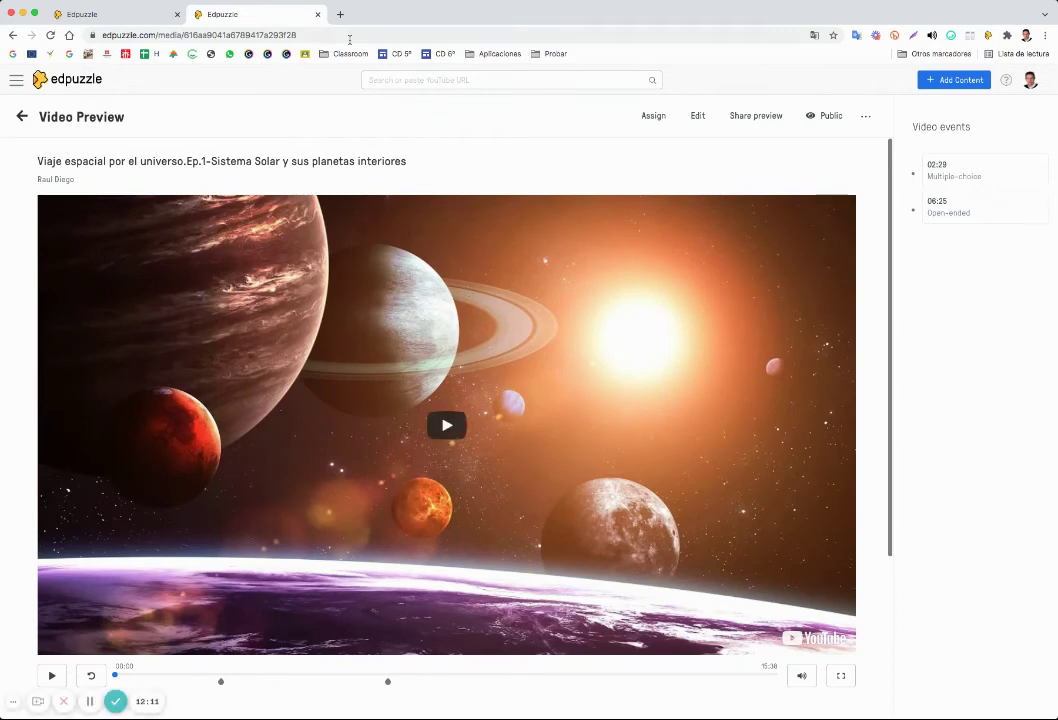
pyautogui.click(318, 14)
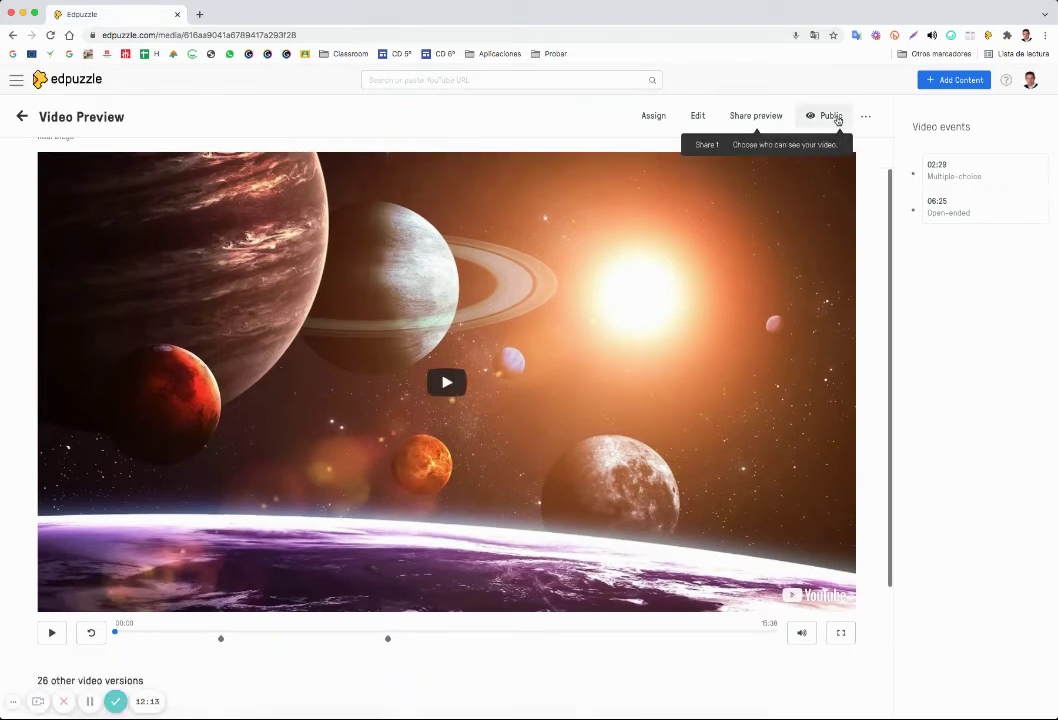
# - Examine the medium-size embed code among the lesson's preview sharing options without copying it
pyautogui.click(777, 117)
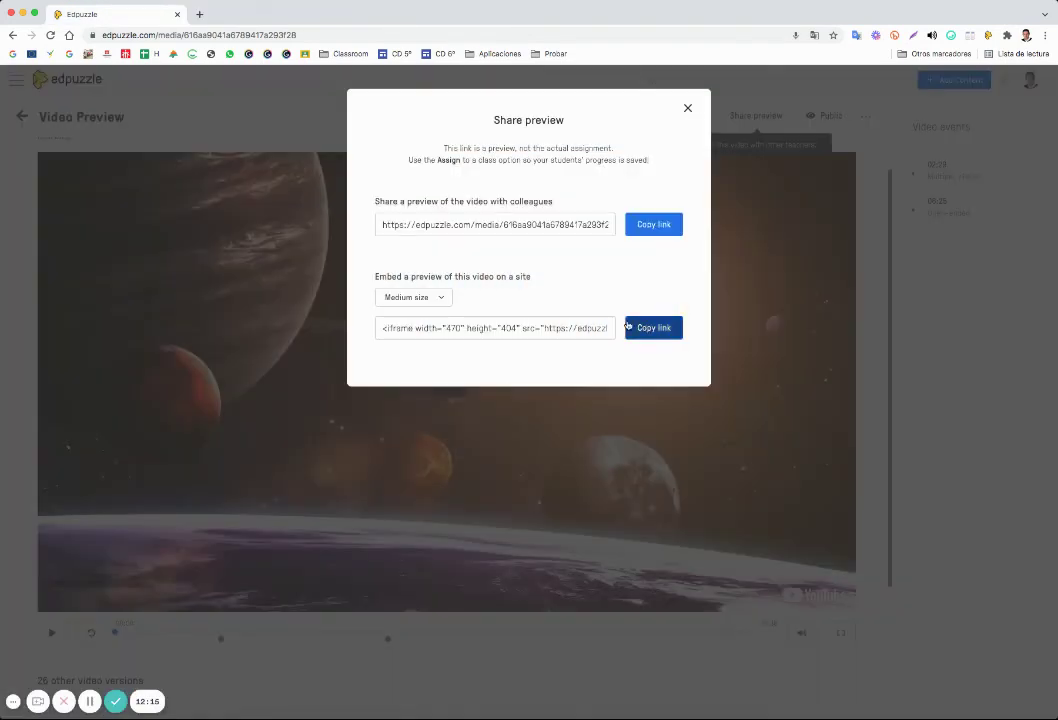
pyautogui.tripleClick(551, 327)
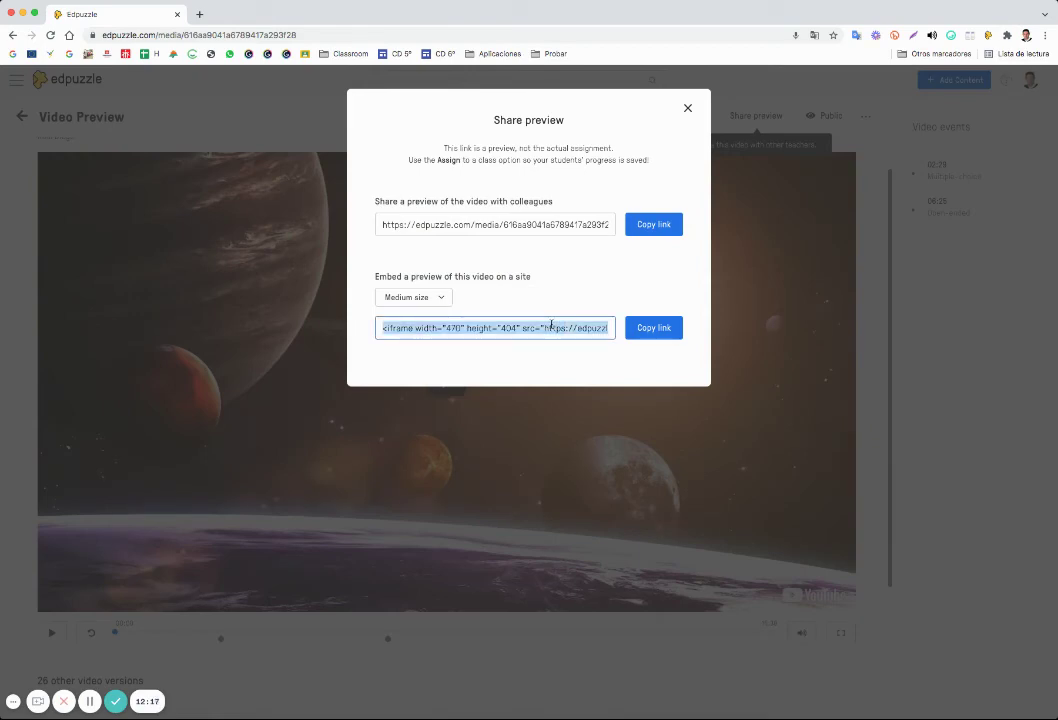
pyautogui.click(688, 110)
# - Start assigning the lesson to a class and begin creating a new class named "5º Sociales", leaving its description empty
pyautogui.click(651, 117)
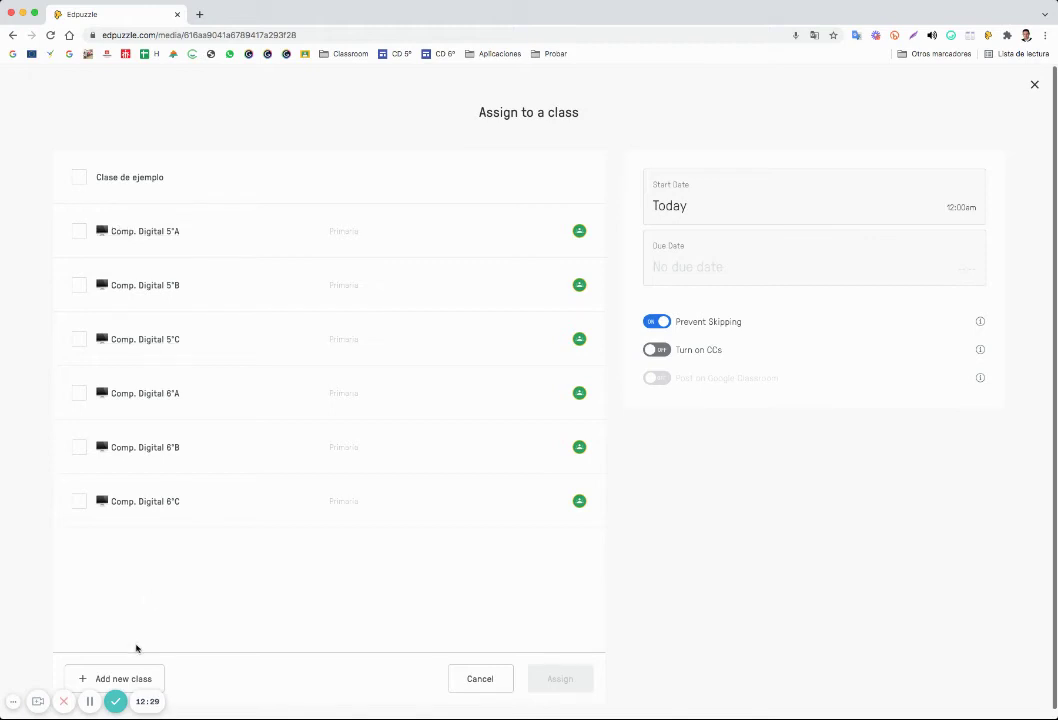
pyautogui.click(140, 679)
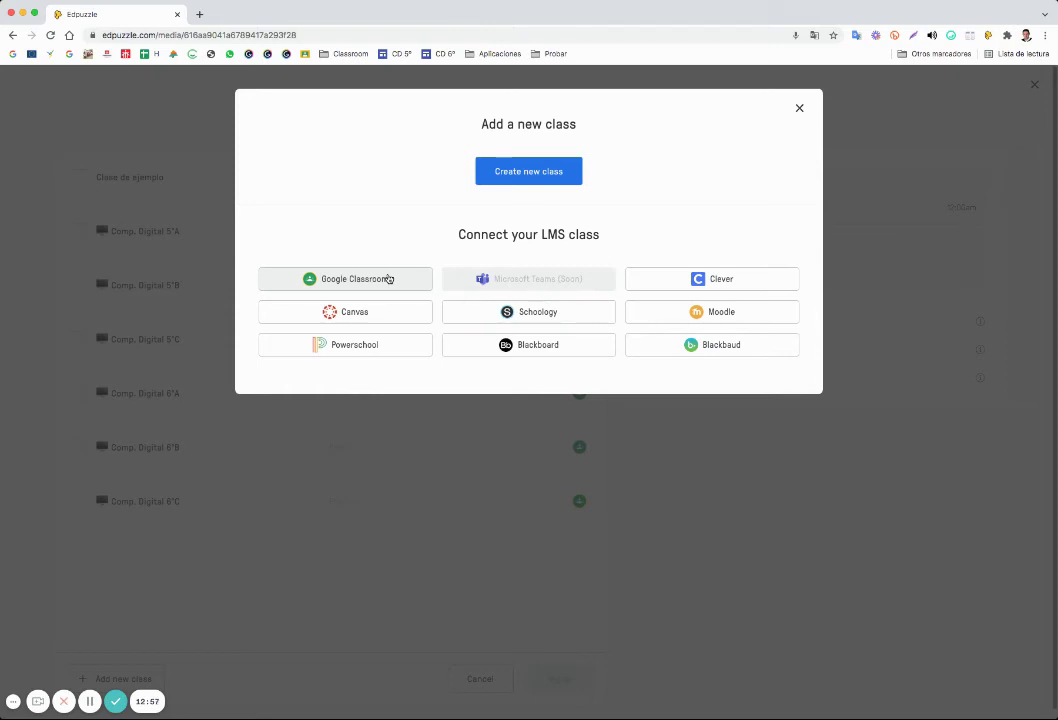
pyautogui.click(510, 170)
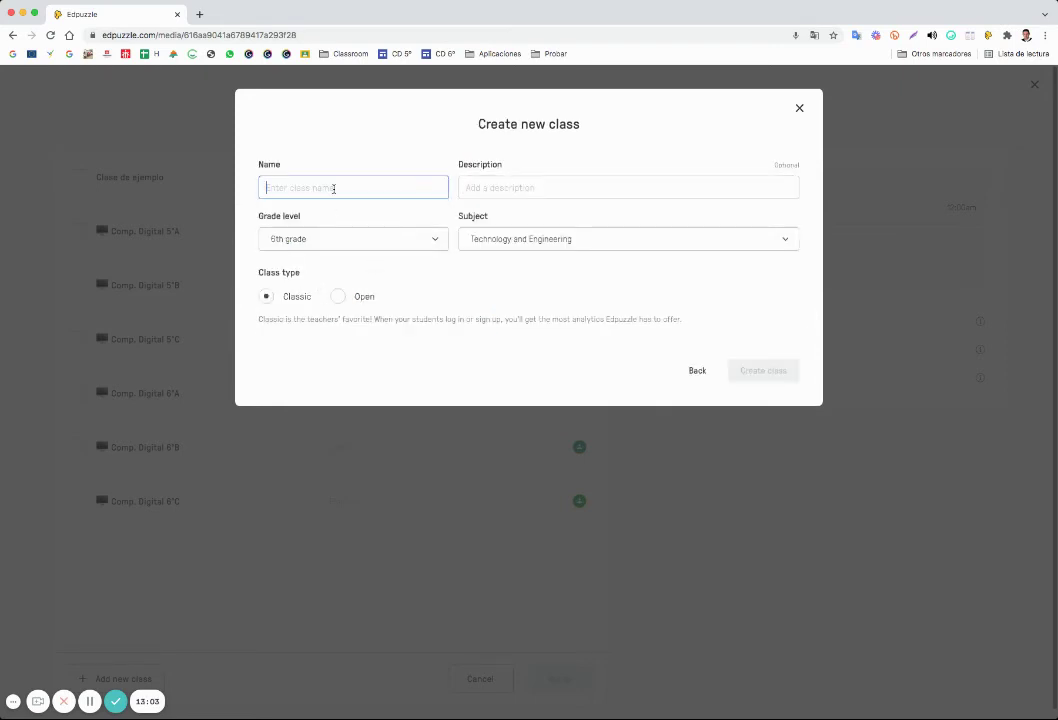
pyautogui.write('5º')
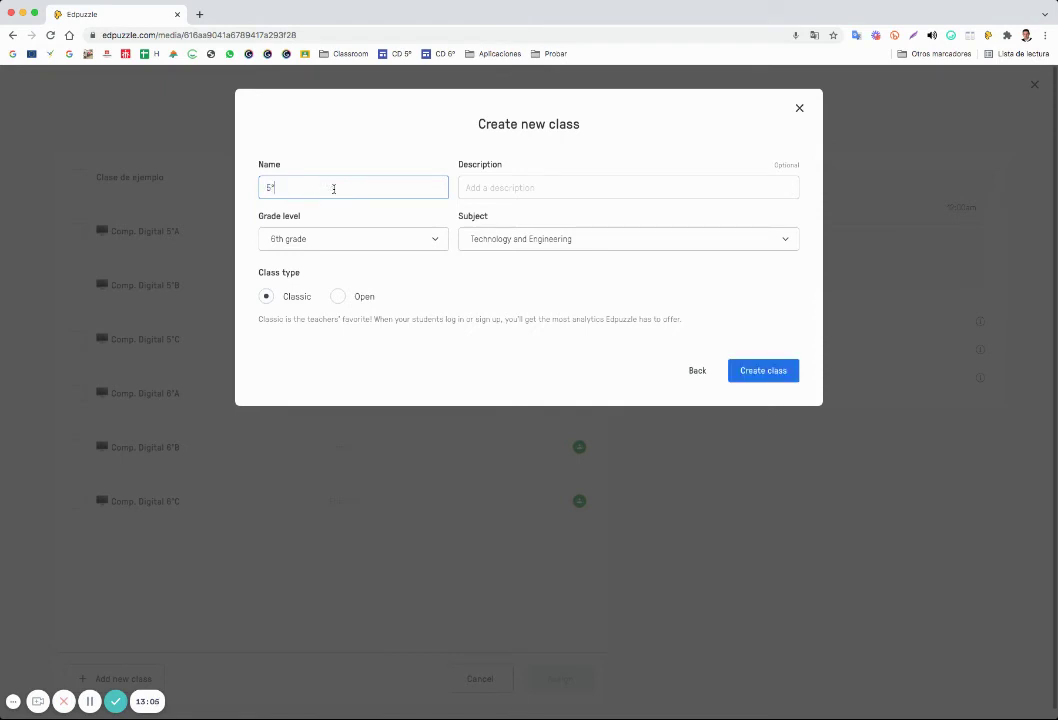
pyautogui.write(' Sociales')
pyautogui.click(494, 188)
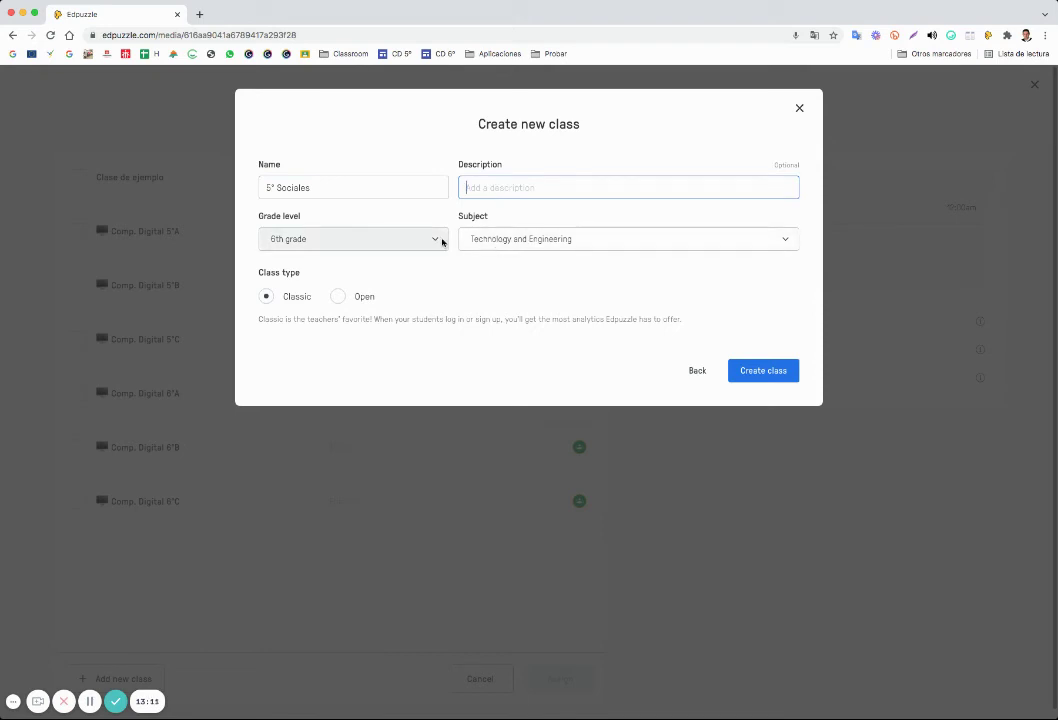
# - Set the new class's grade level to 5th grade and its subject to Science
pyautogui.click(350, 245)
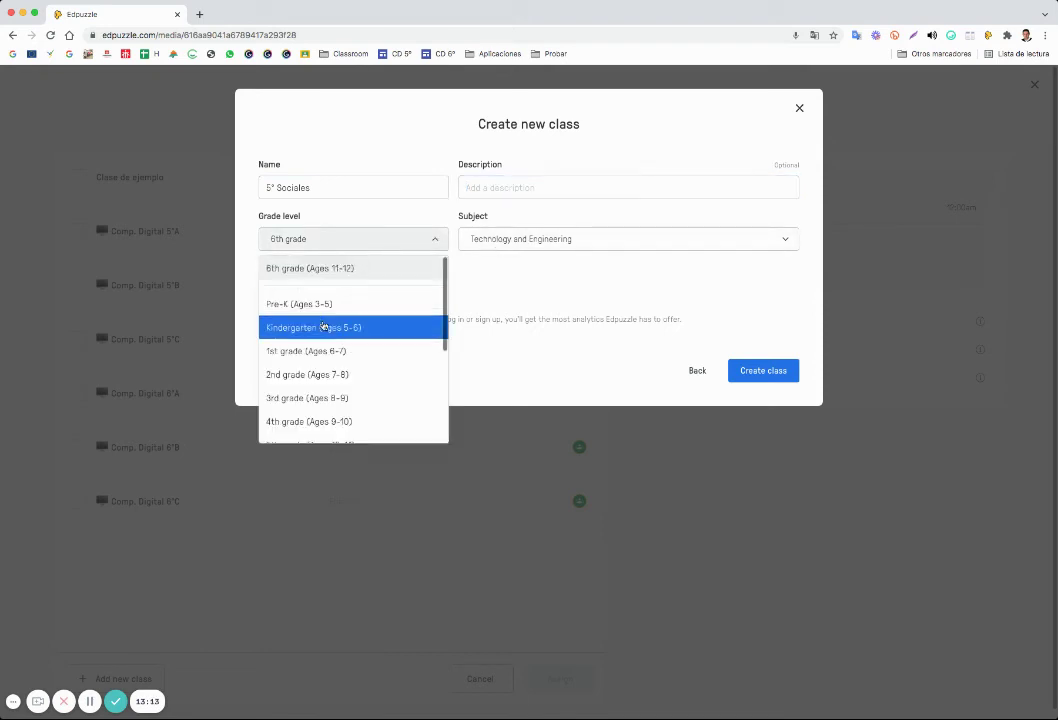
pyautogui.scroll(-1, 355, 380)
pyautogui.scroll(-1, 360, 395)
pyautogui.click(354, 378)
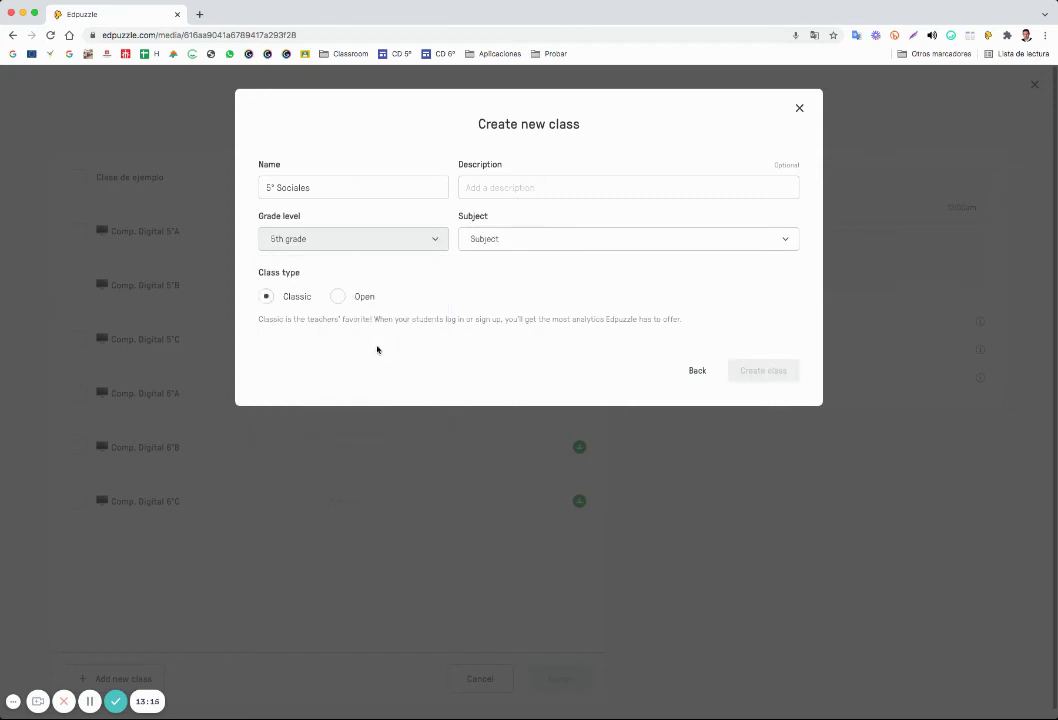
pyautogui.click(496, 244)
pyautogui.scroll(-3, 503, 335)
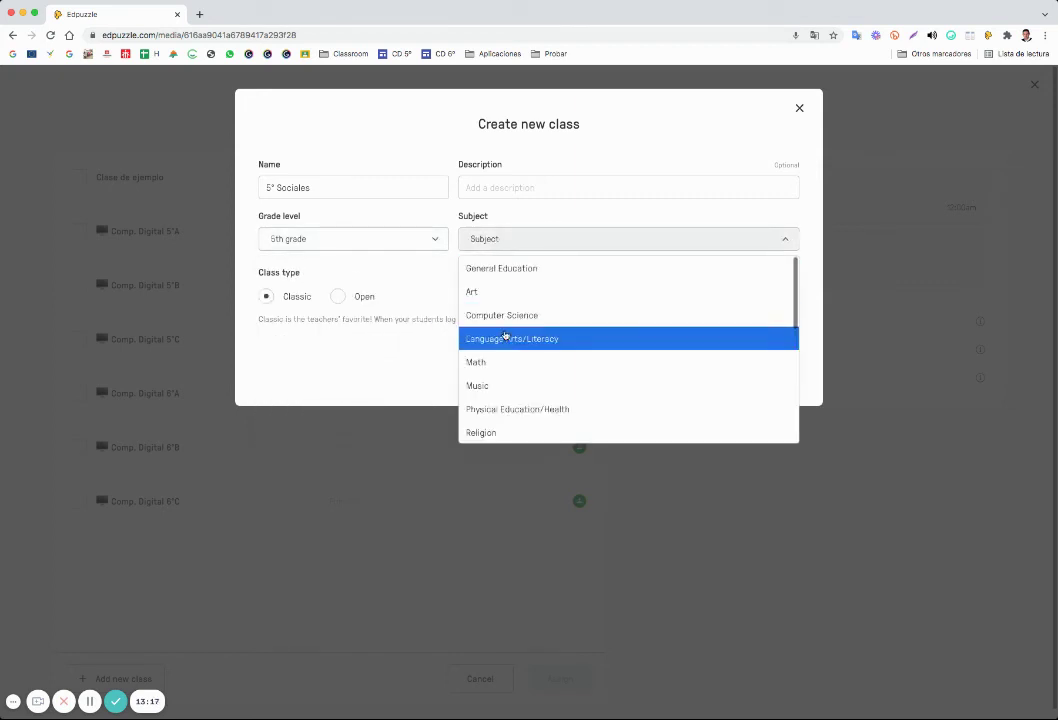
pyautogui.click(505, 337)
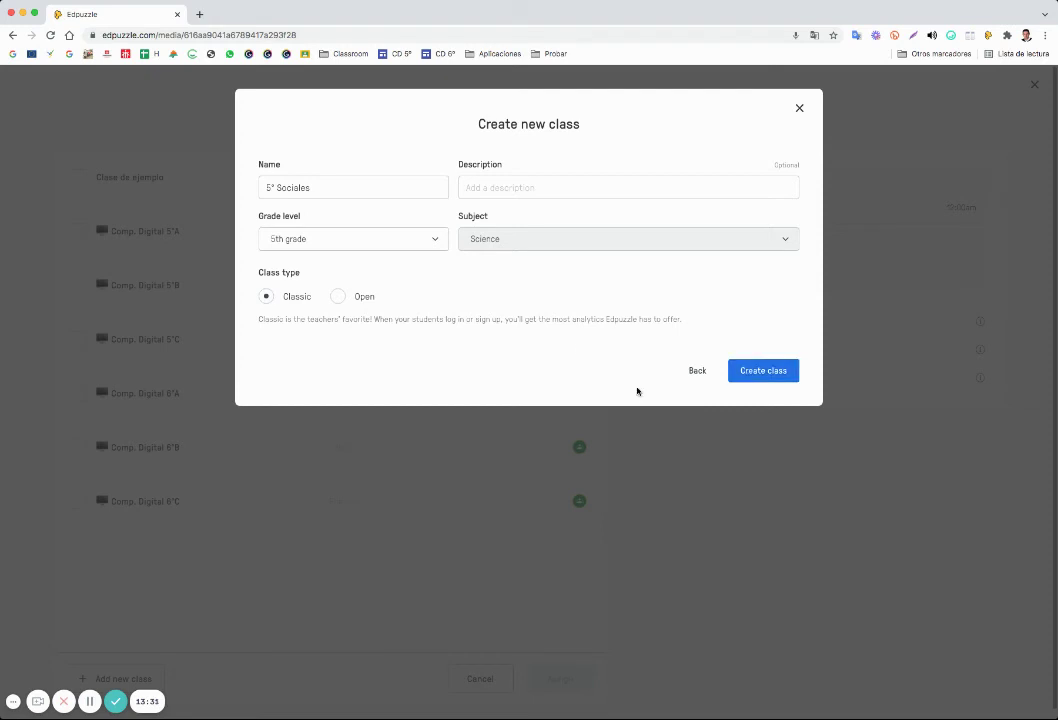
# - Make the class type Open, leave automatic student nicknames off, and create the class
pyautogui.click(342, 299)
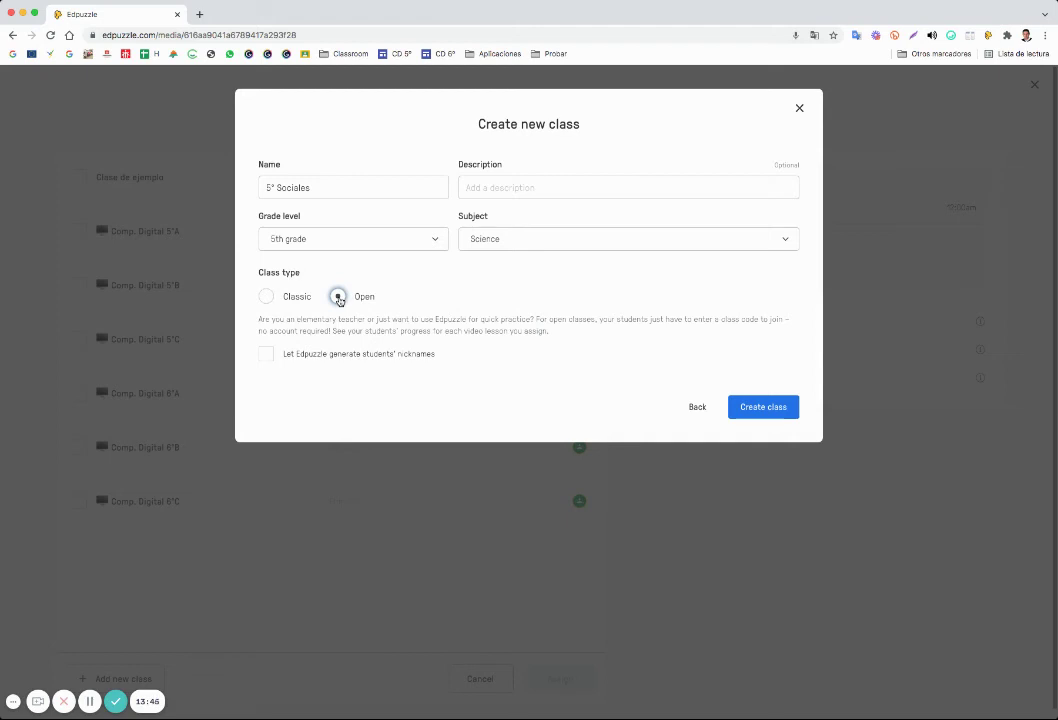
pyautogui.click(267, 354)
pyautogui.click(268, 355)
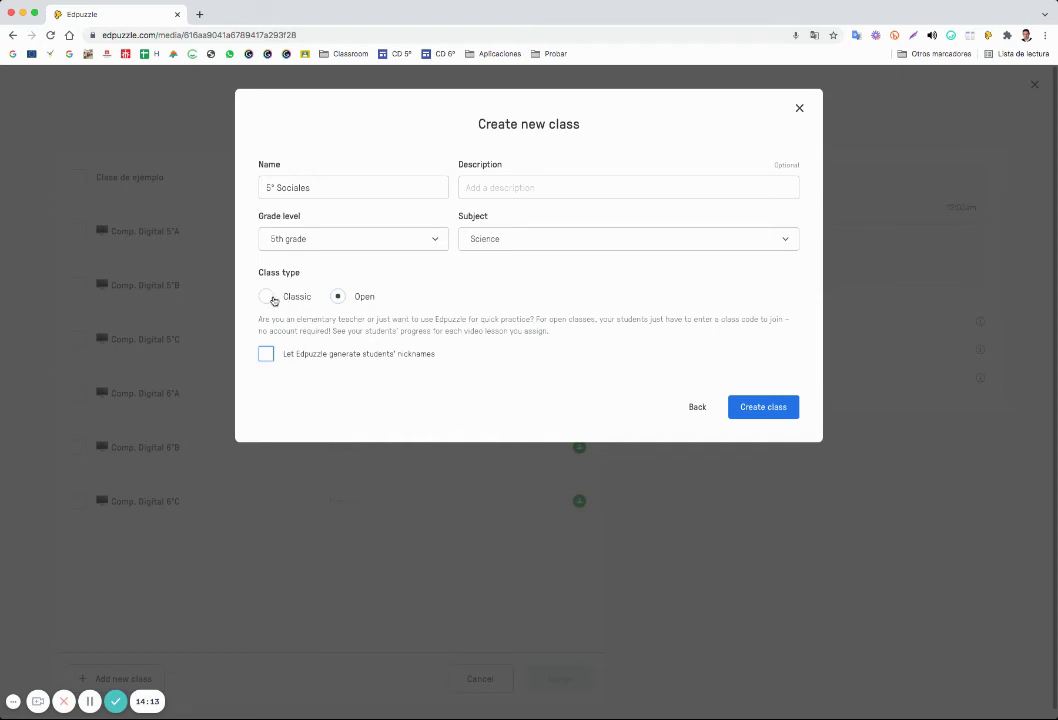
pyautogui.click(757, 410)
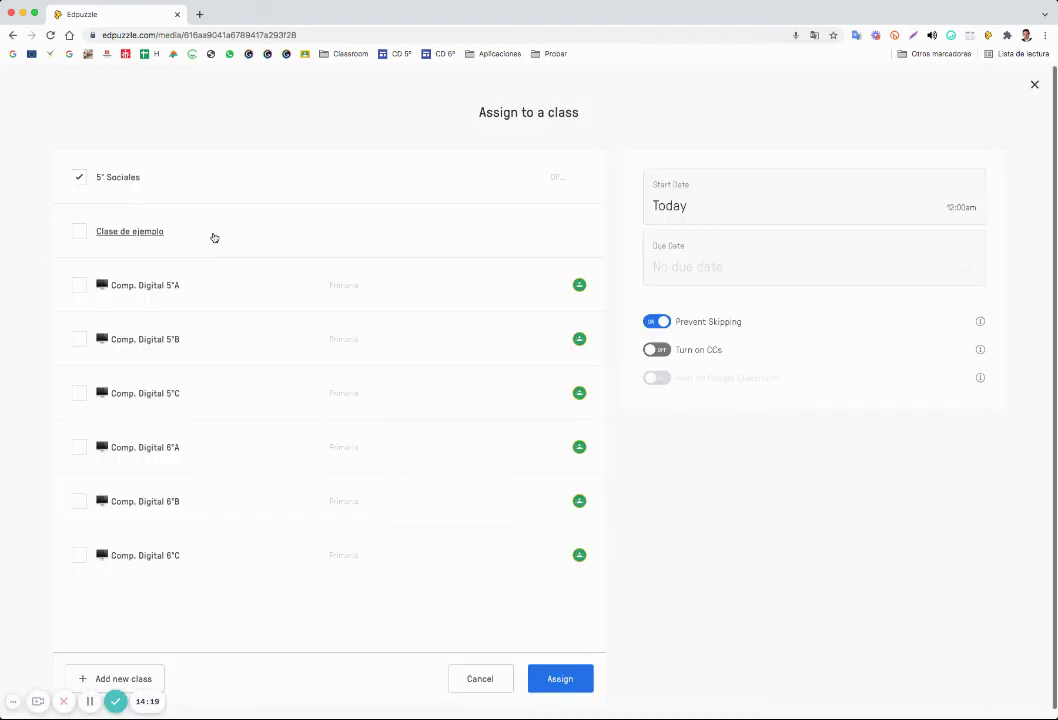
# - Assign the lesson only to 5º Sociales, due Oct. 22nd at 11:59 pm, with closed captions turned on
pyautogui.click(80, 232)
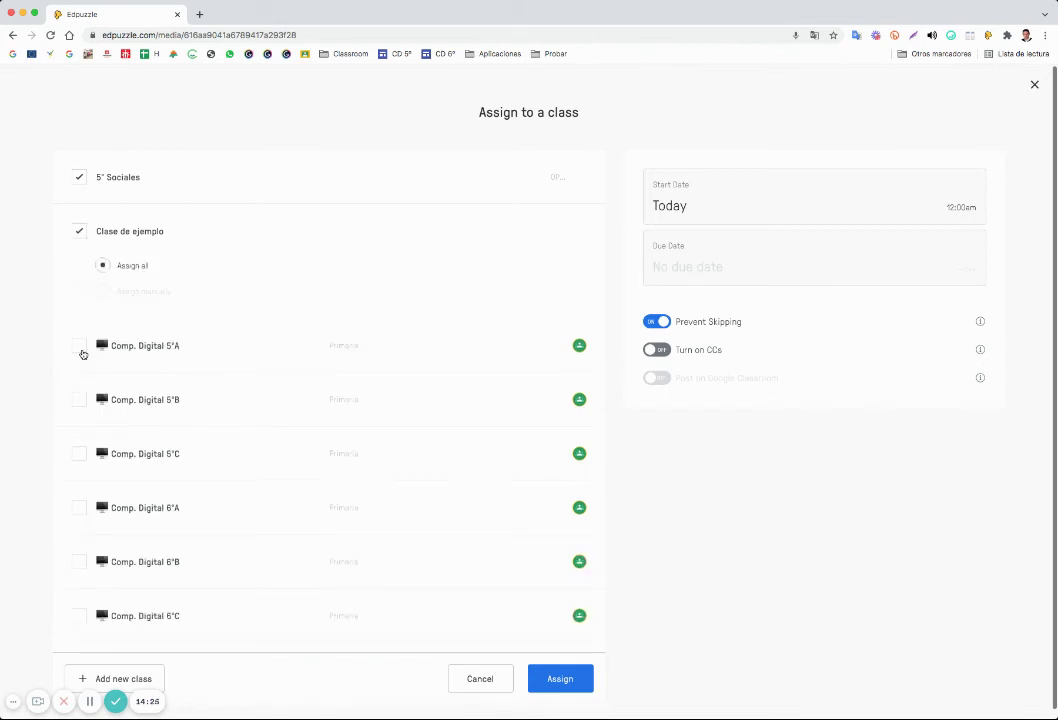
pyautogui.click(80, 231)
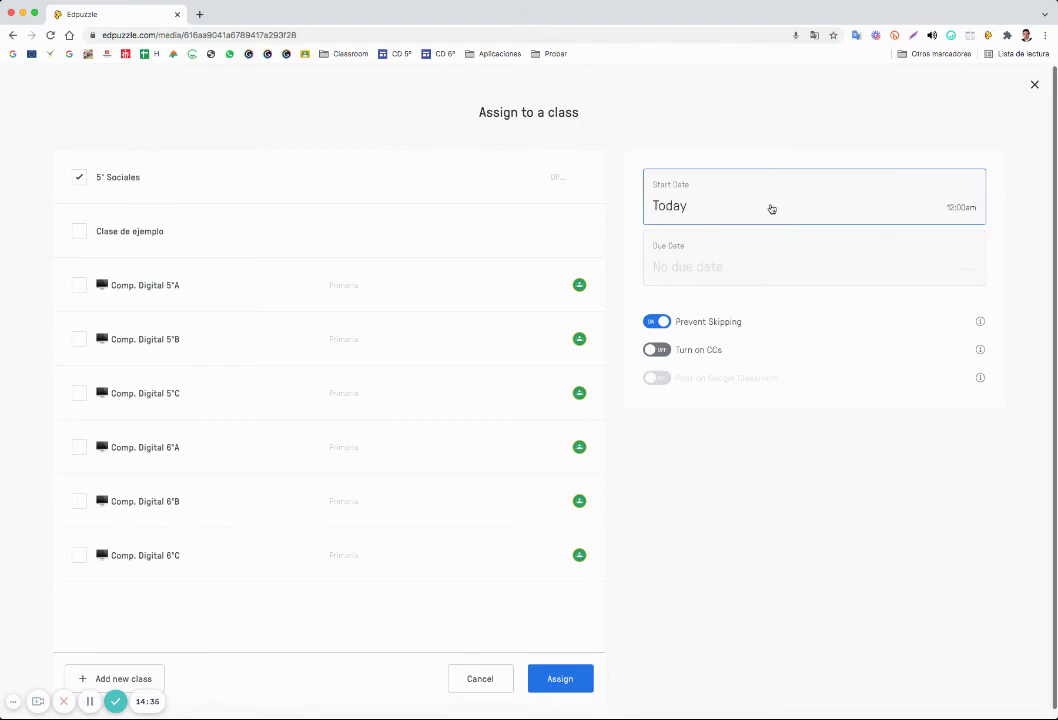
pyautogui.click(774, 260)
pyautogui.click(760, 408)
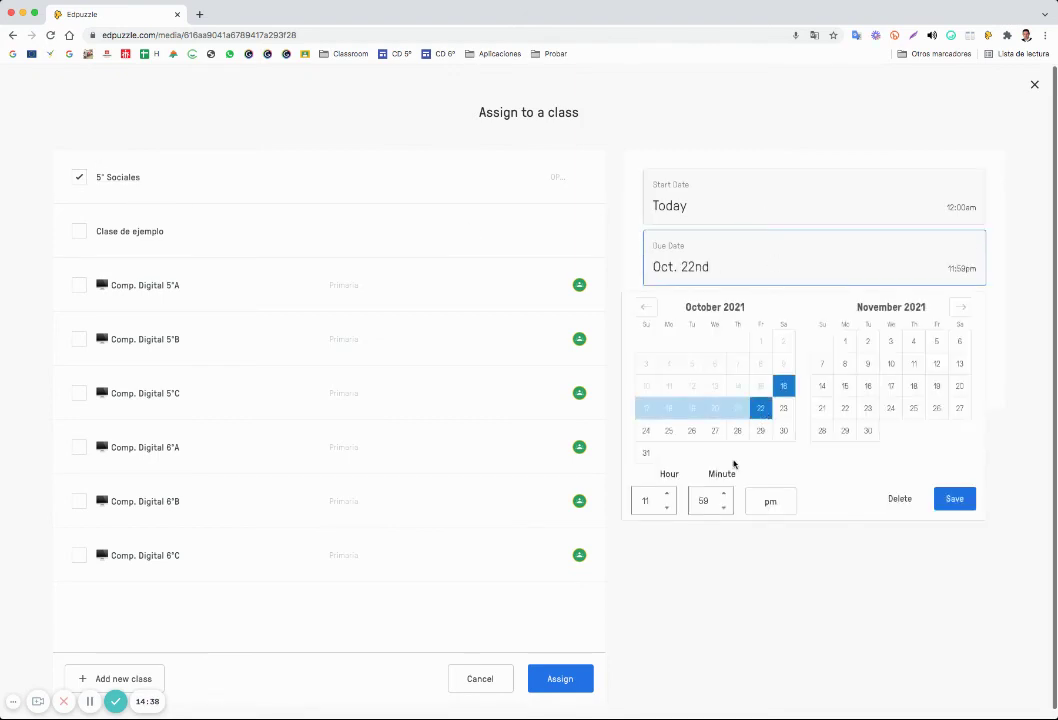
pyautogui.click(952, 500)
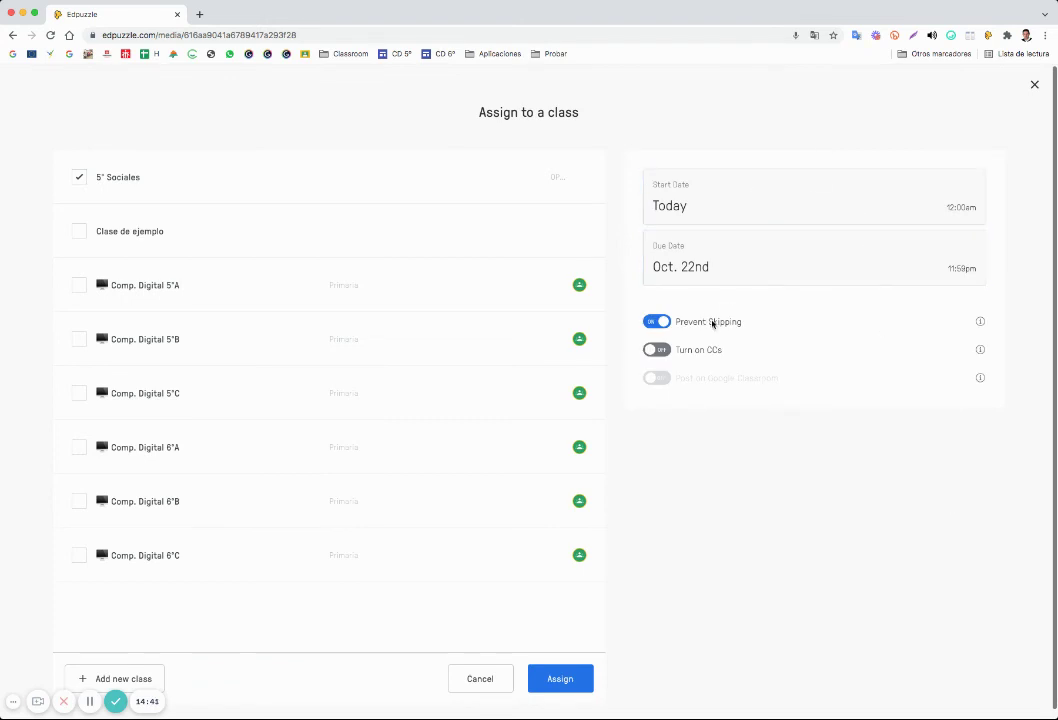
pyautogui.click(664, 353)
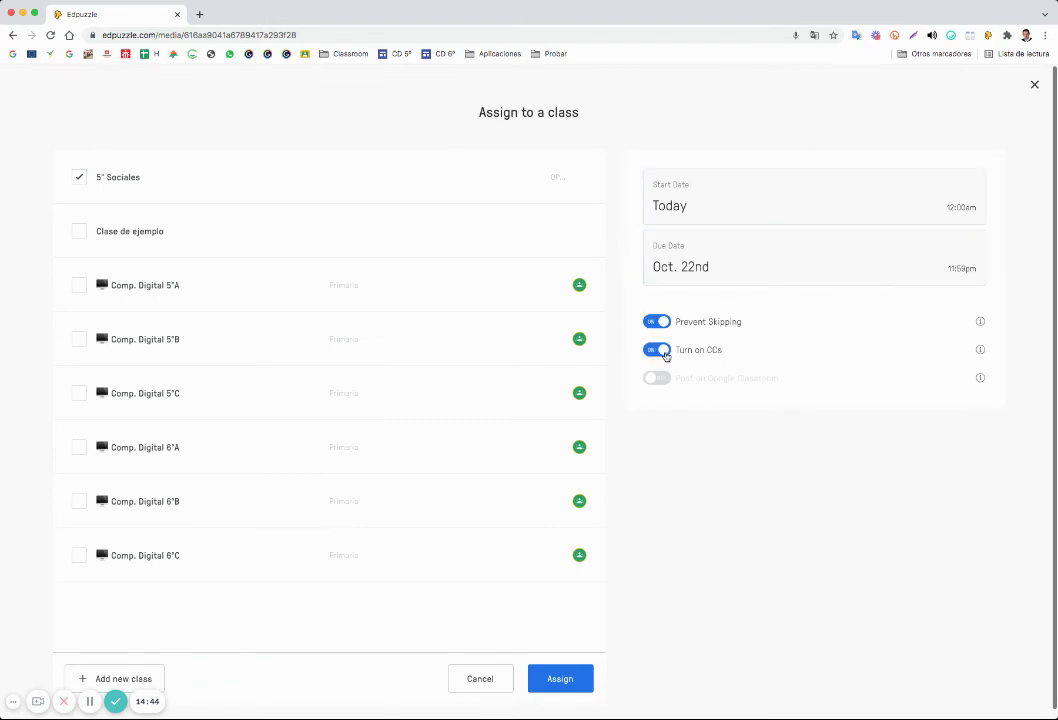
pyautogui.click(561, 681)
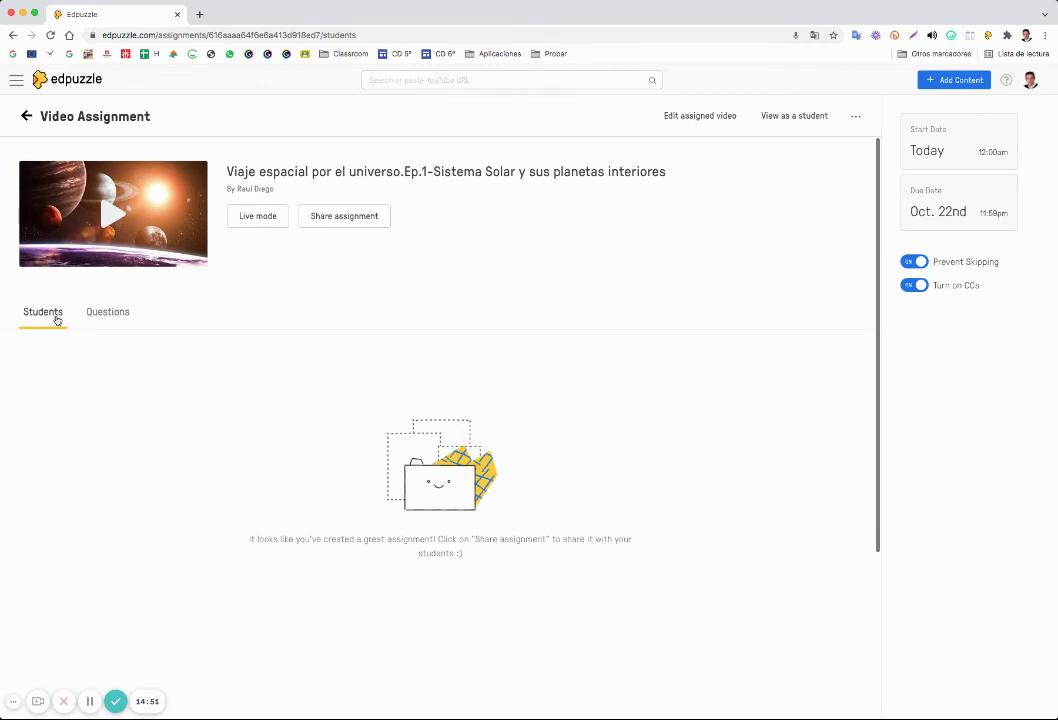
# - Look over the assignment's questions and student progress views, and examine its sharing link and embed code
pyautogui.click(111, 316)
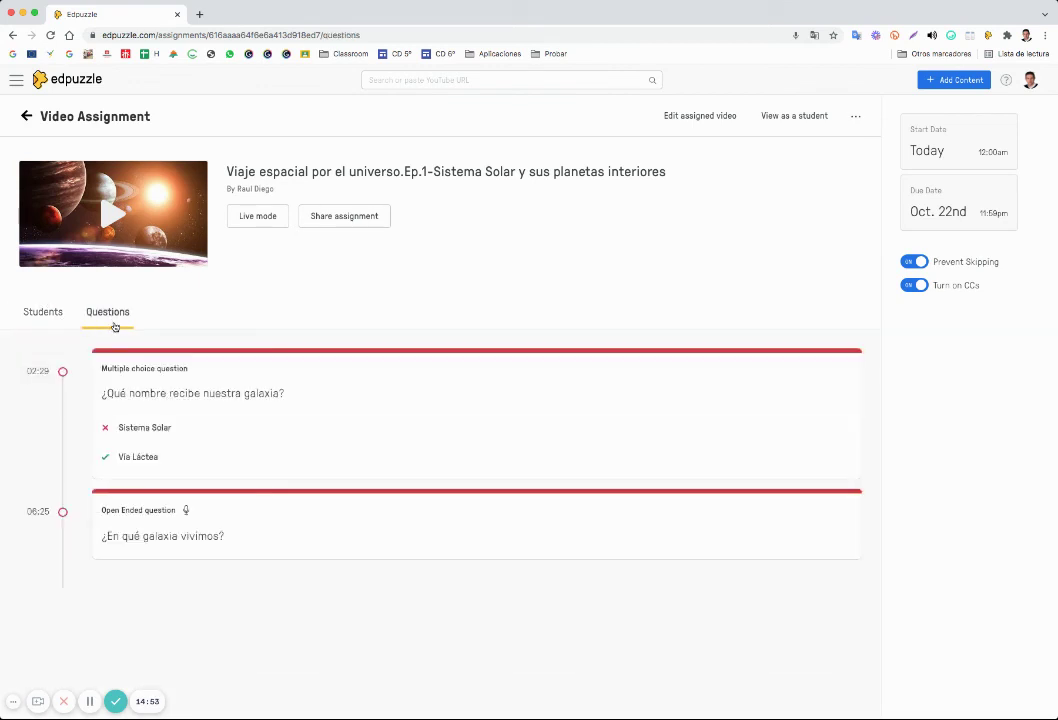
pyautogui.click(43, 314)
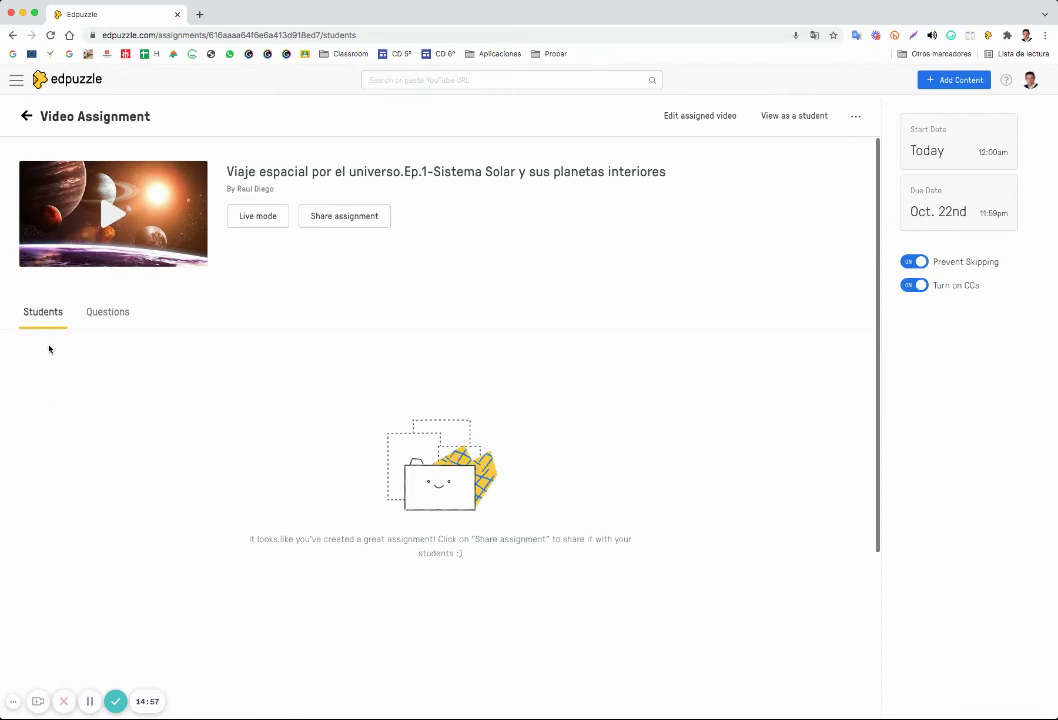
pyautogui.click(110, 313)
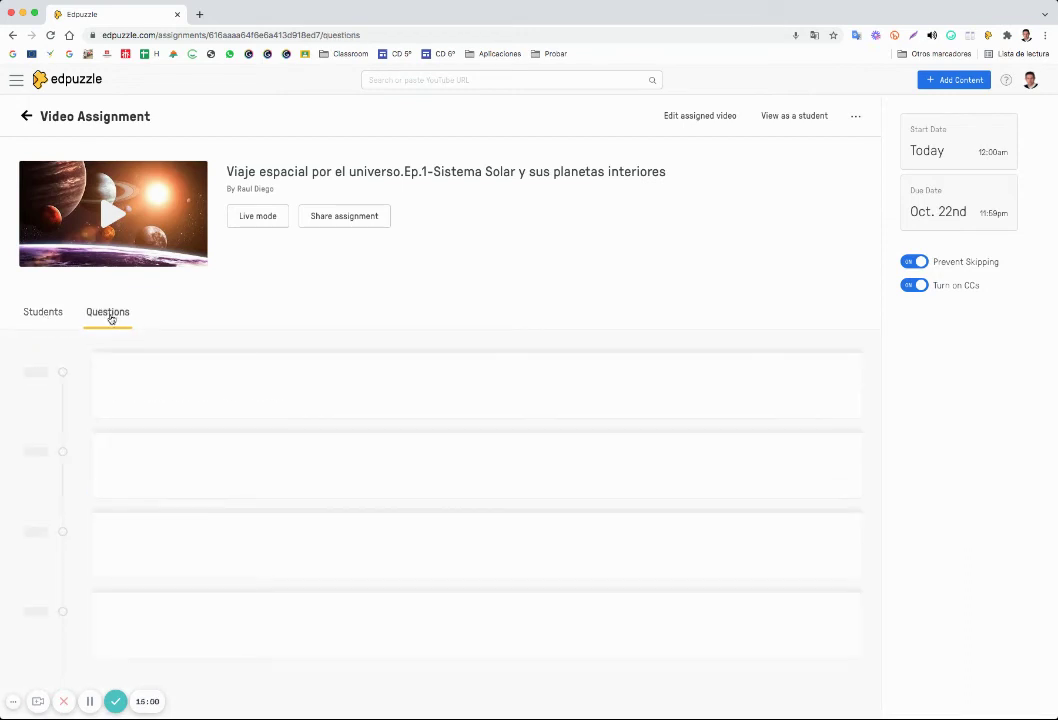
pyautogui.click(55, 316)
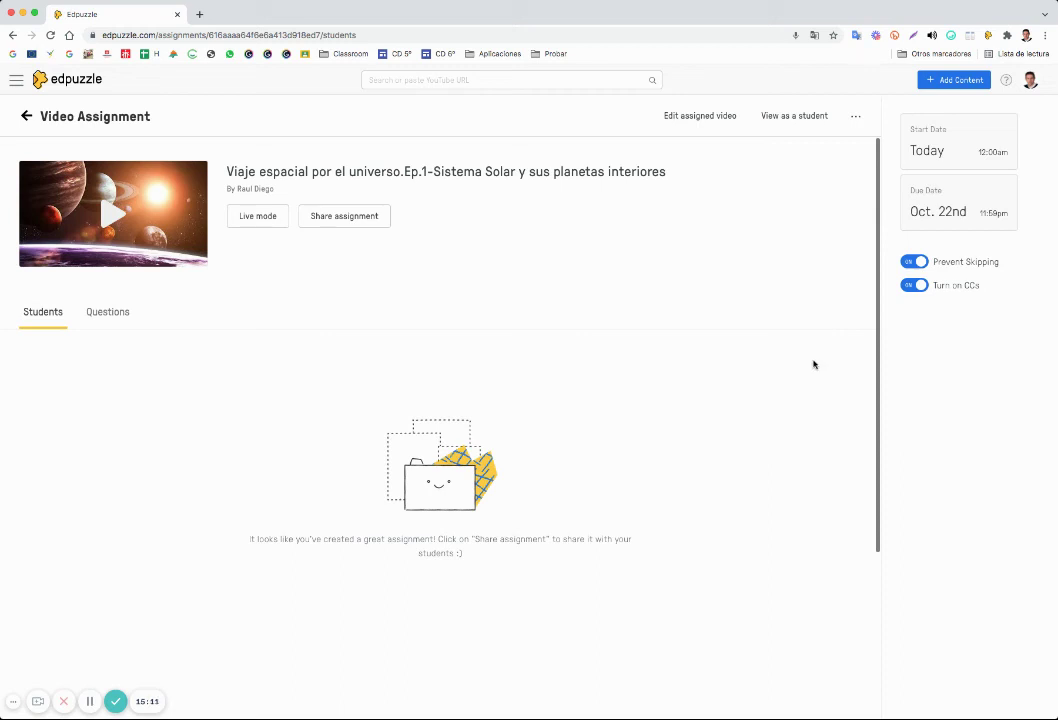
pyautogui.click(352, 222)
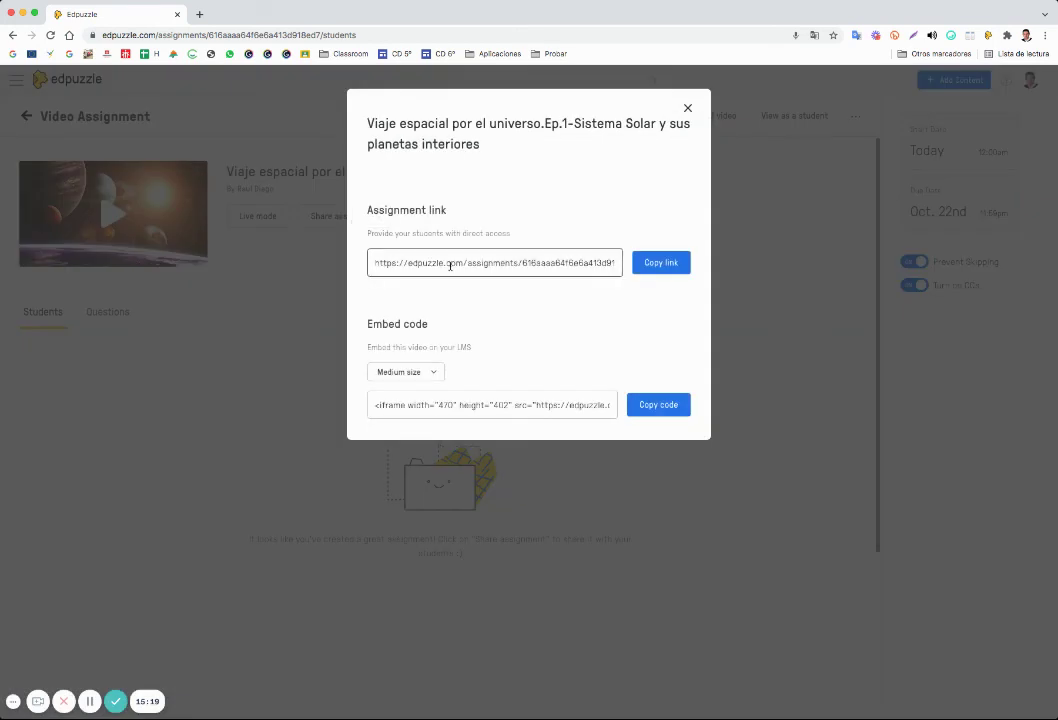
pyautogui.click(685, 110)
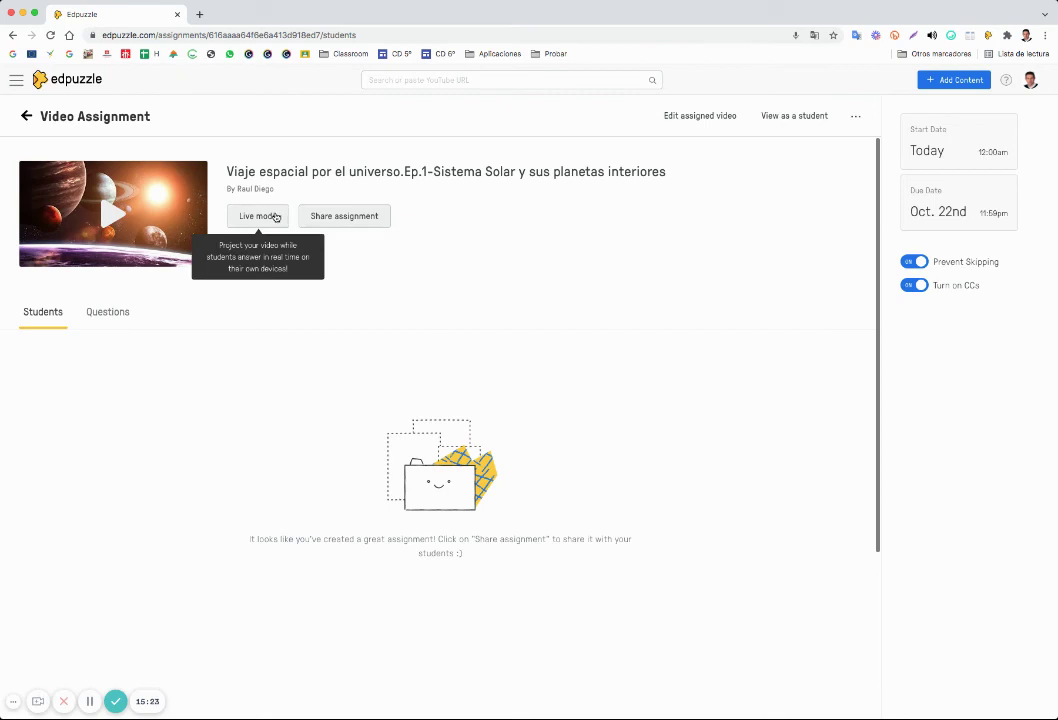
# - Return to the 5º Sociales class and copy its open-class join link from the student invitation
pyautogui.click(26, 116)
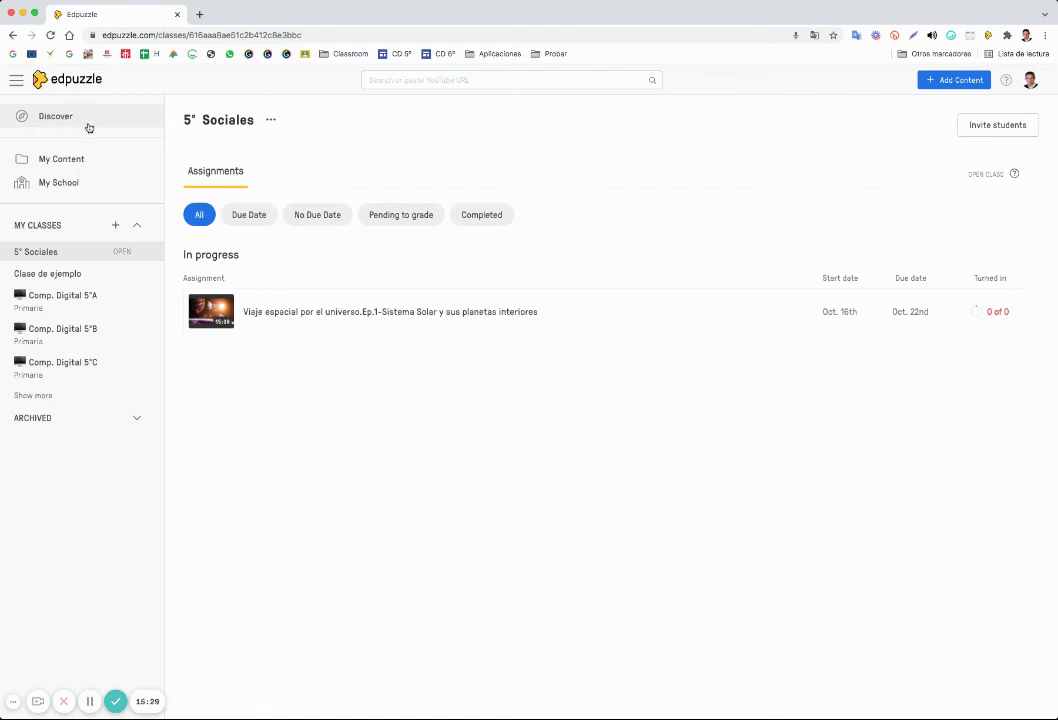
pyautogui.click(1000, 125)
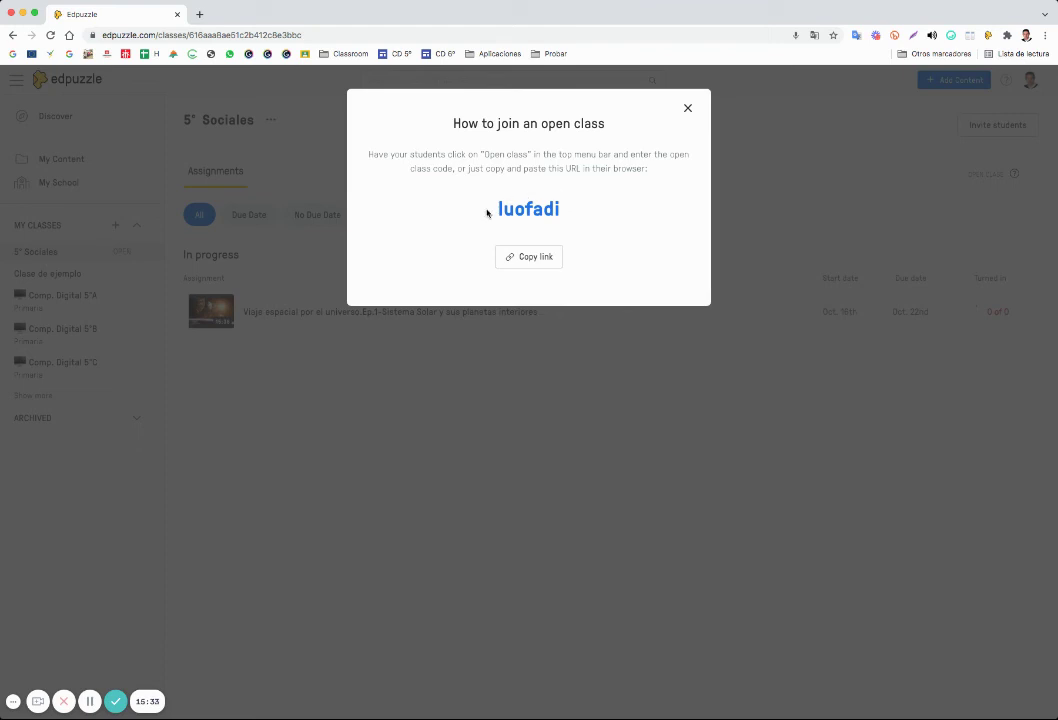
pyautogui.click(529, 262)
pyautogui.click(688, 109)
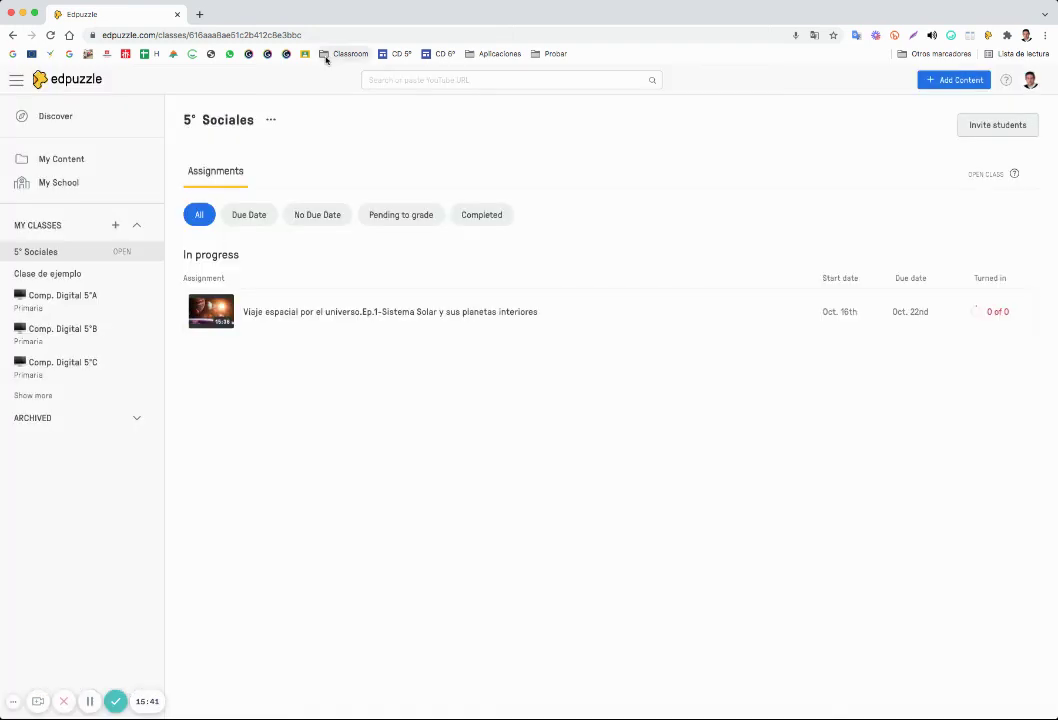
# - Open the copied open-class join link in a new browser tab
pyautogui.click(200, 14)
pyautogui.press('super+v')
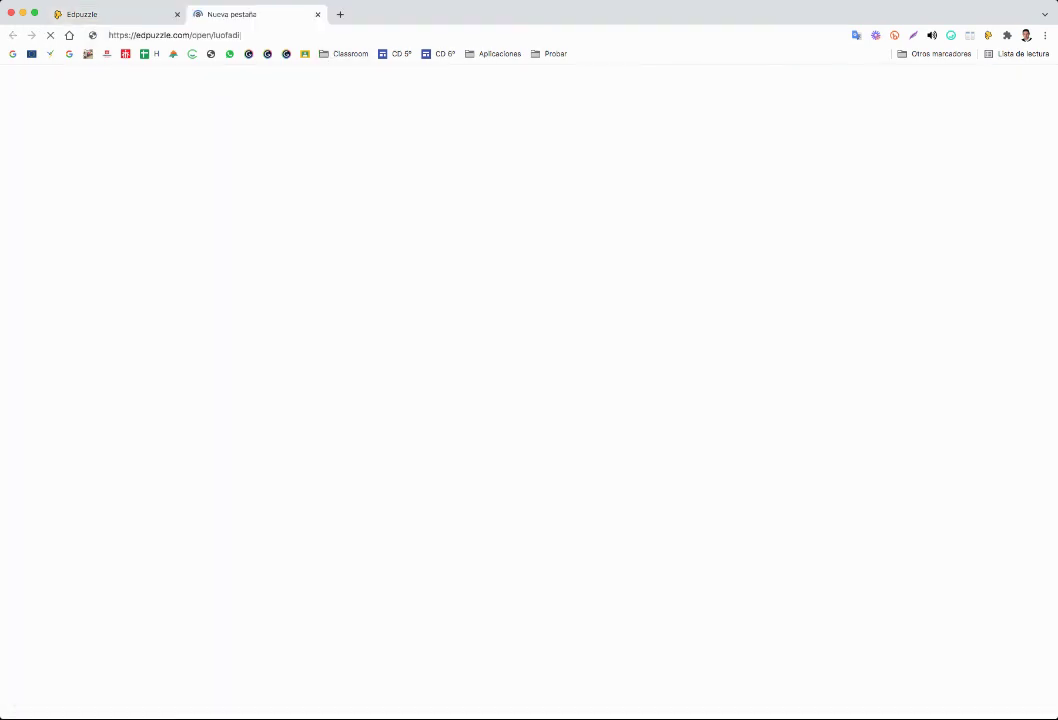
pyautogui.press('Return')
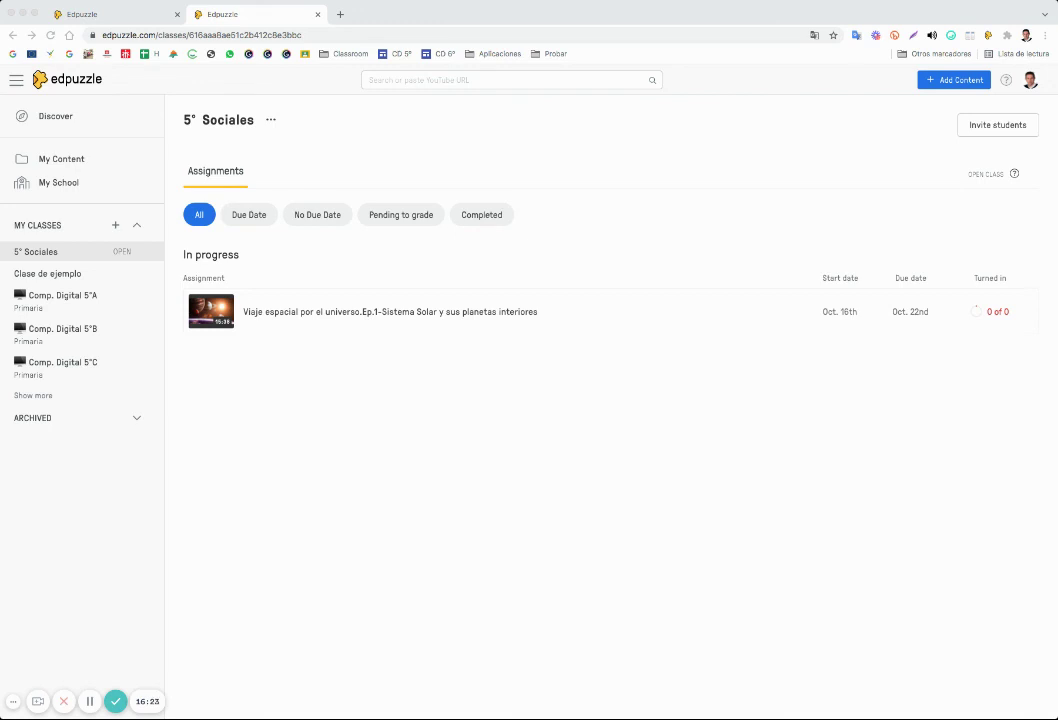
# - Review the student progress and question results of the Viaje espacial por el universo assignment, and return to the 5º Sociales class
pyautogui.click(181, 16)
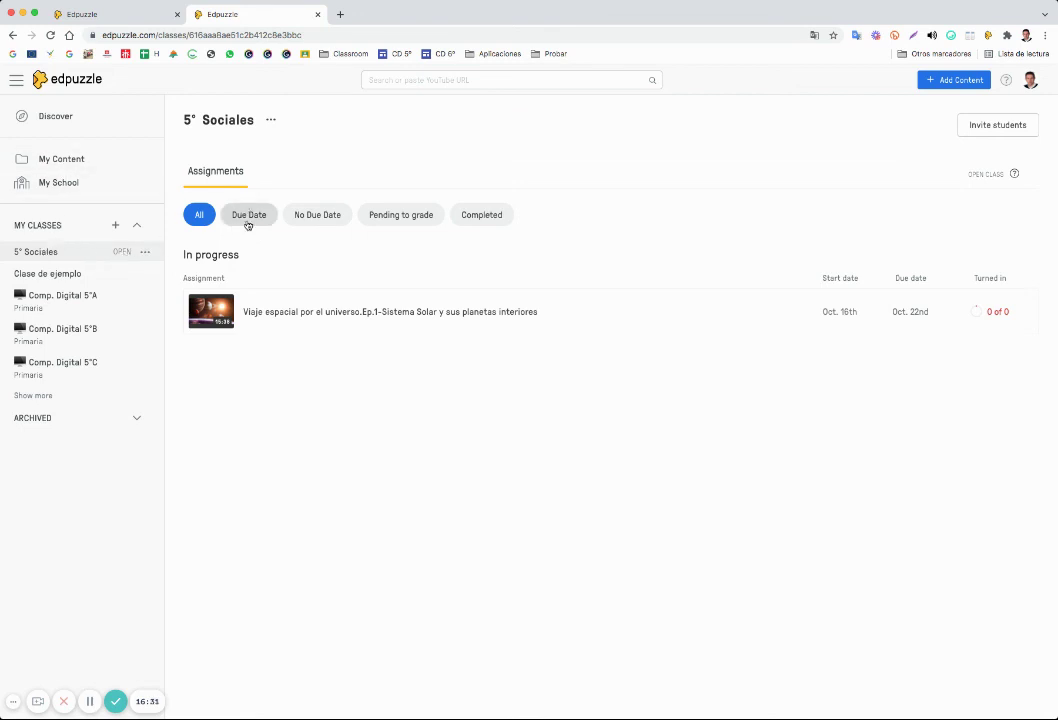
pyautogui.click(250, 311)
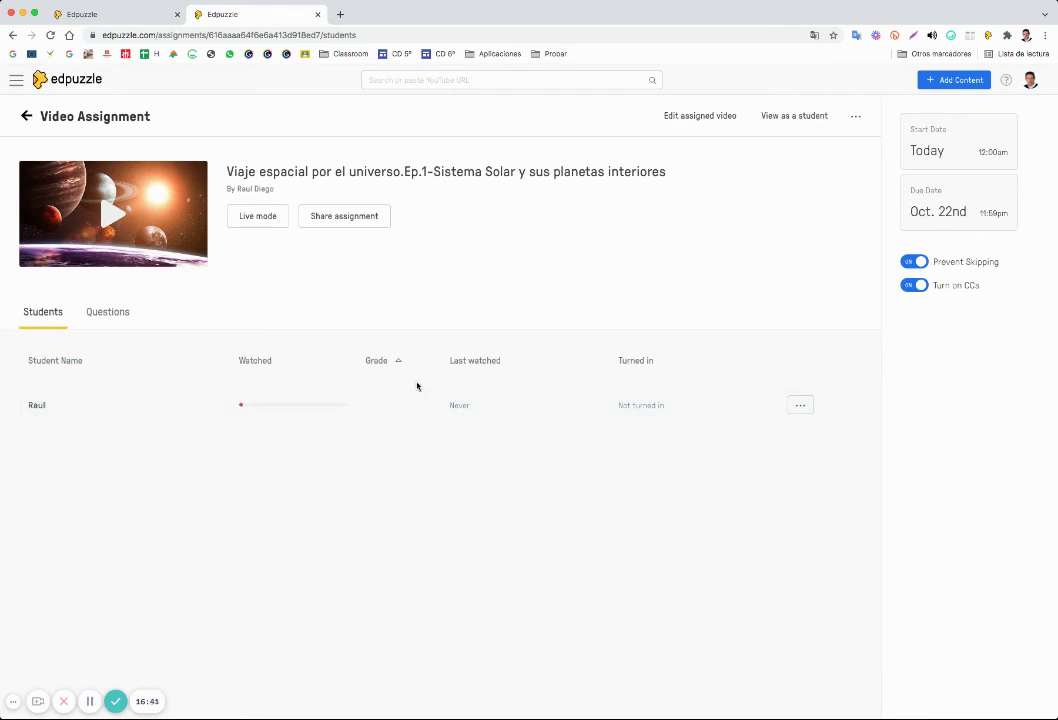
pyautogui.click(89, 314)
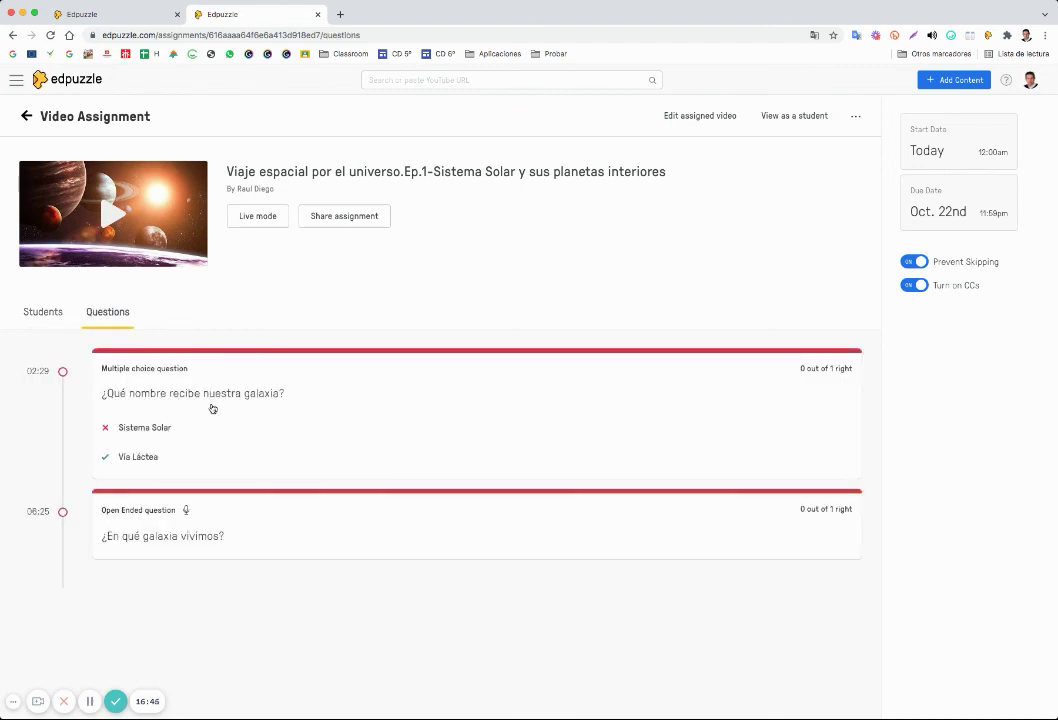
pyautogui.click(26, 116)
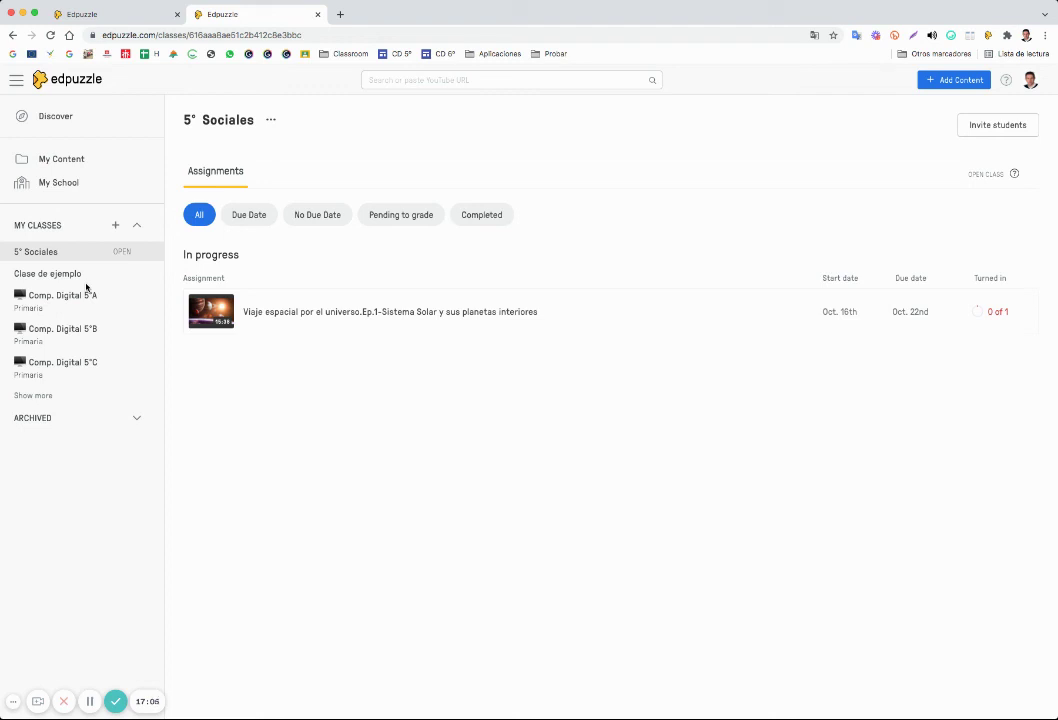
pyautogui.click(321, 318)
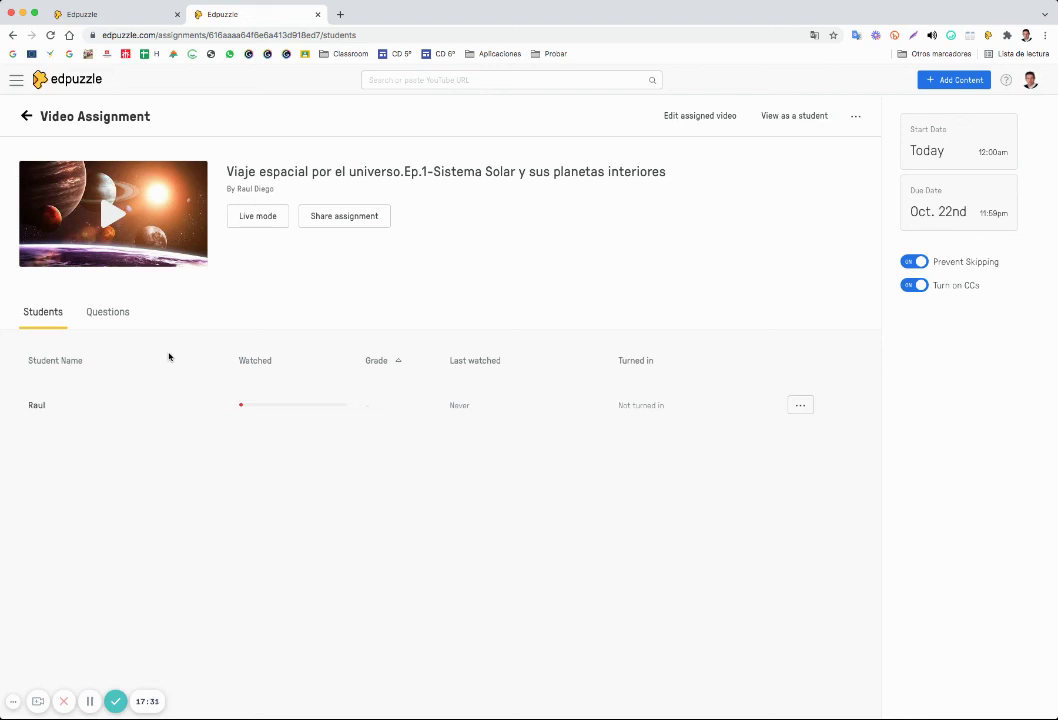
pyautogui.click(26, 116)
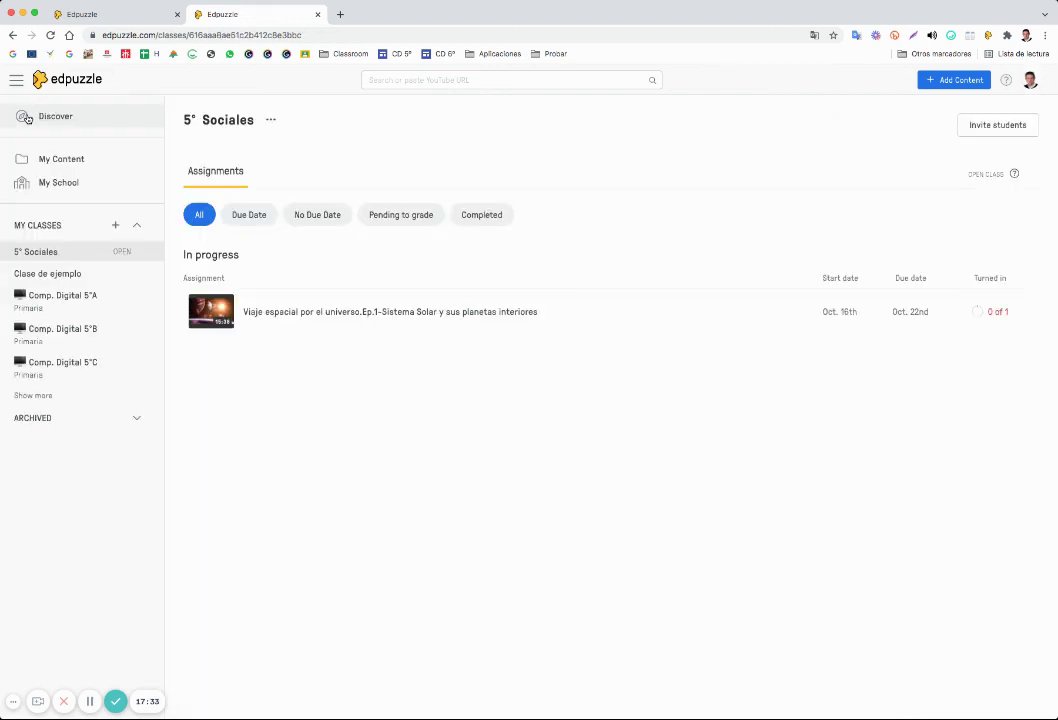